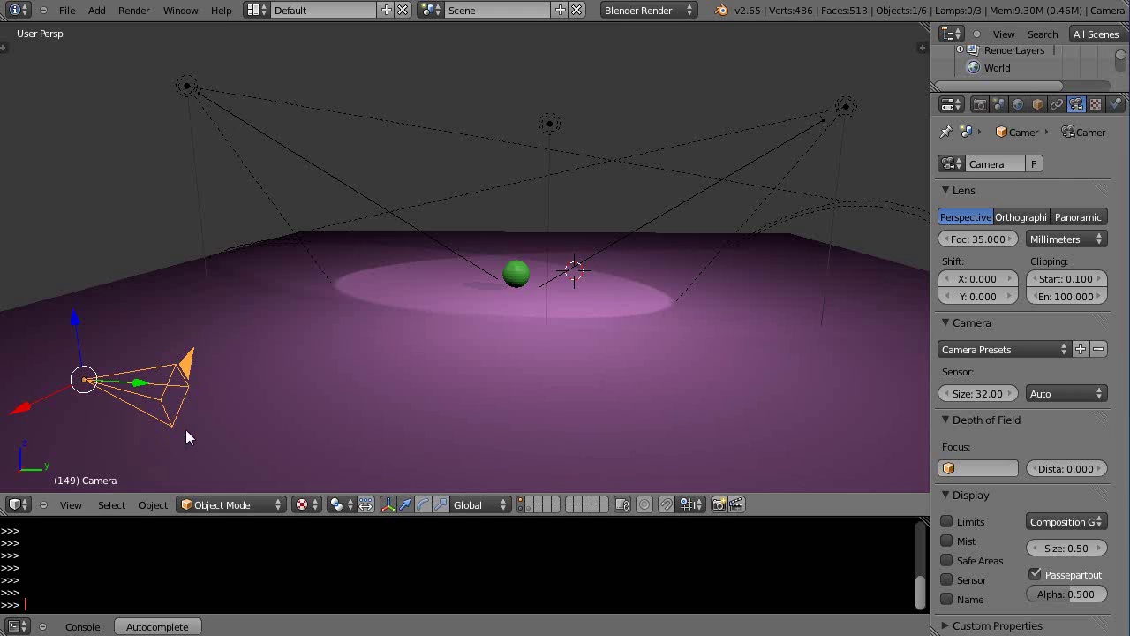
Select the green sphere, the camera, and both spot lamps in turn.
right_click(525, 278)
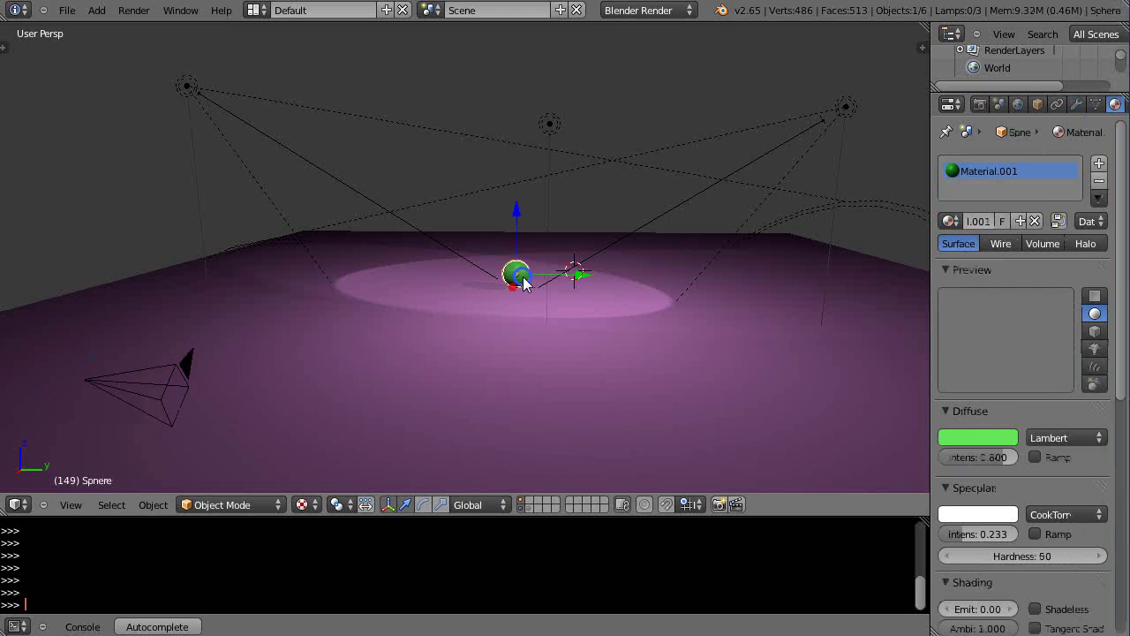
right_click(148, 368)
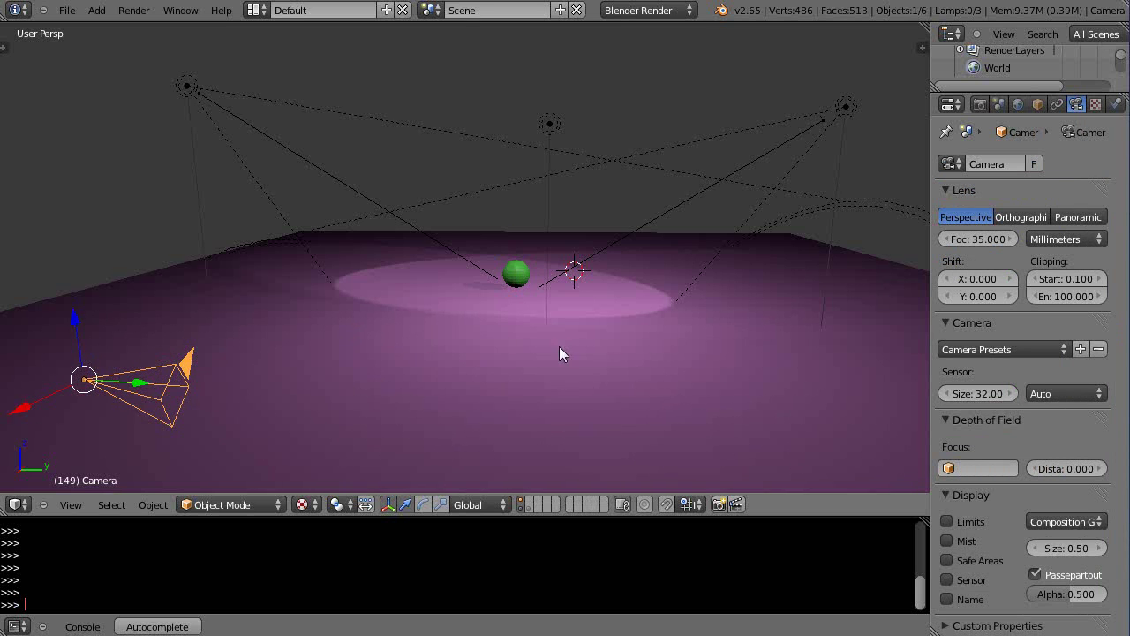
right_click(186, 89)
right_click(843, 107)
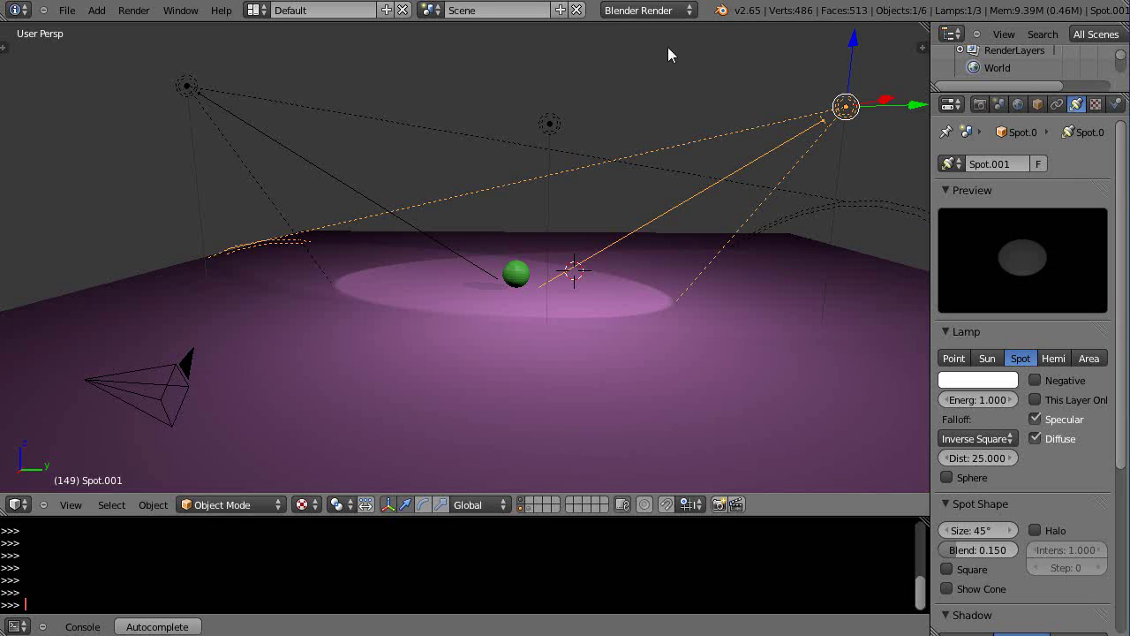
Switch the render engine to Blender Game and show its Render settings.
click(662, 10)
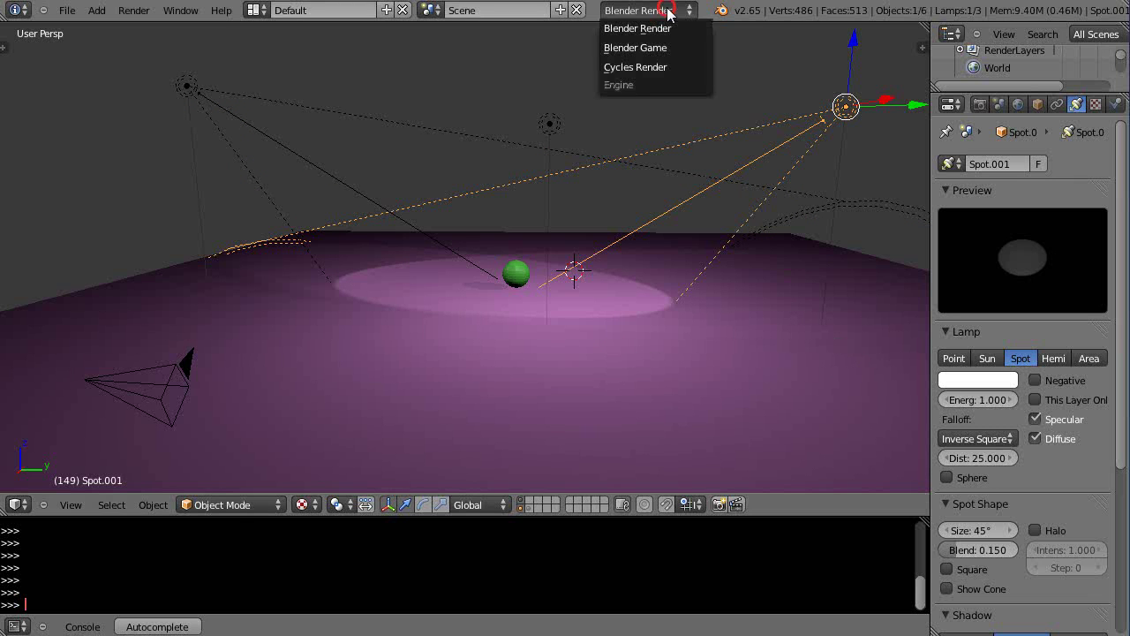
click(635, 47)
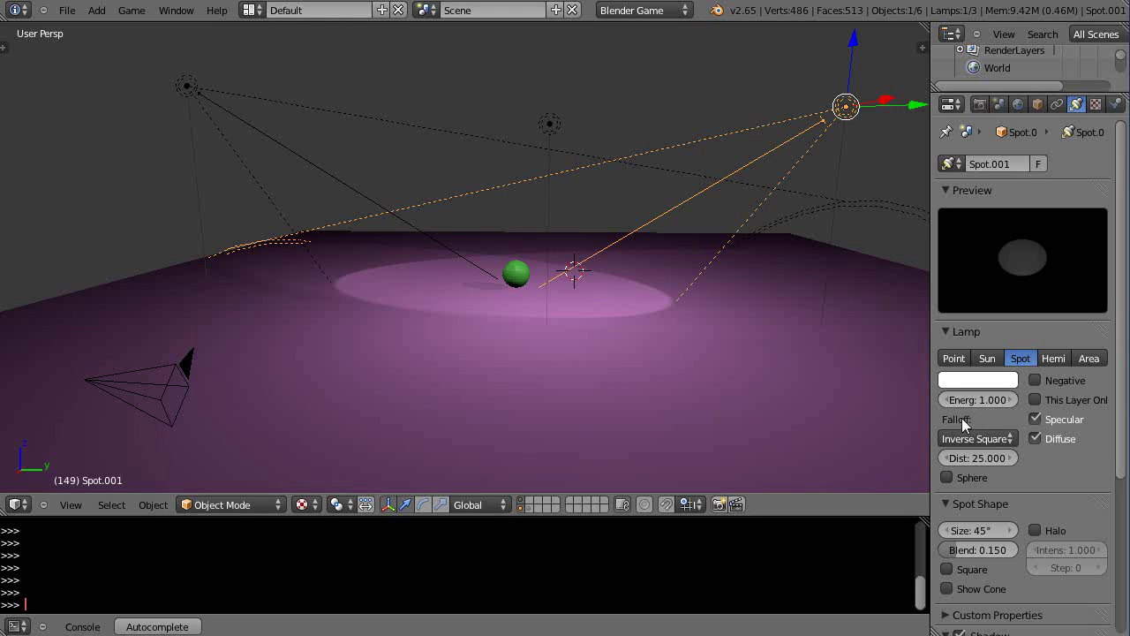
click(980, 104)
scroll(1059, 467, down, 2)
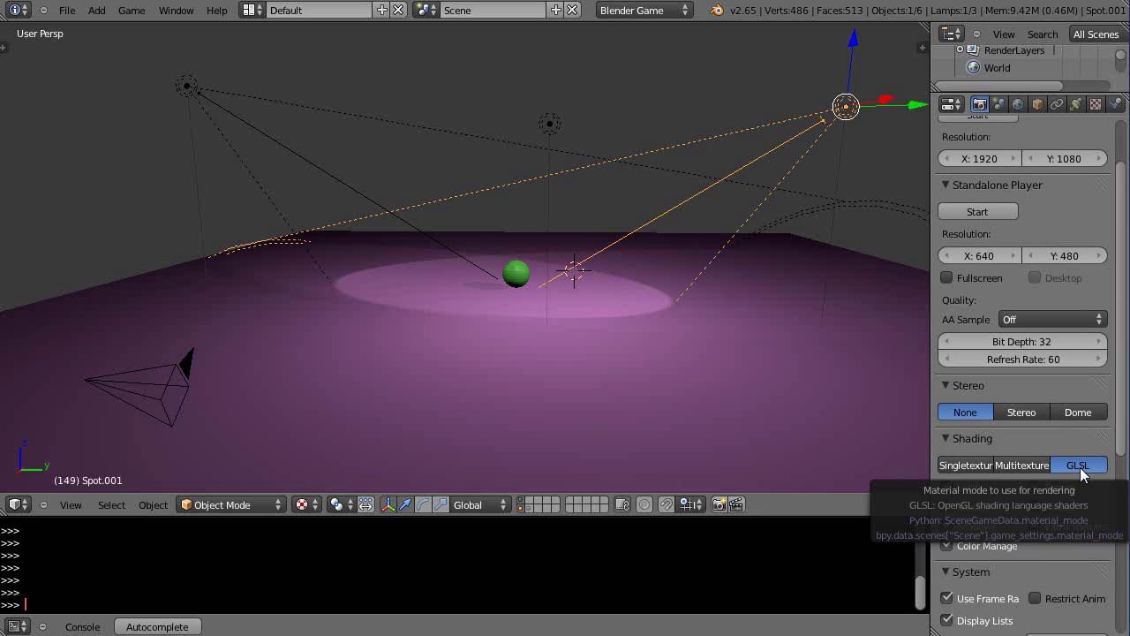
Try Multitexture material shading, return to GLSL, and keep the viewport in Texture shading.
click(1023, 467)
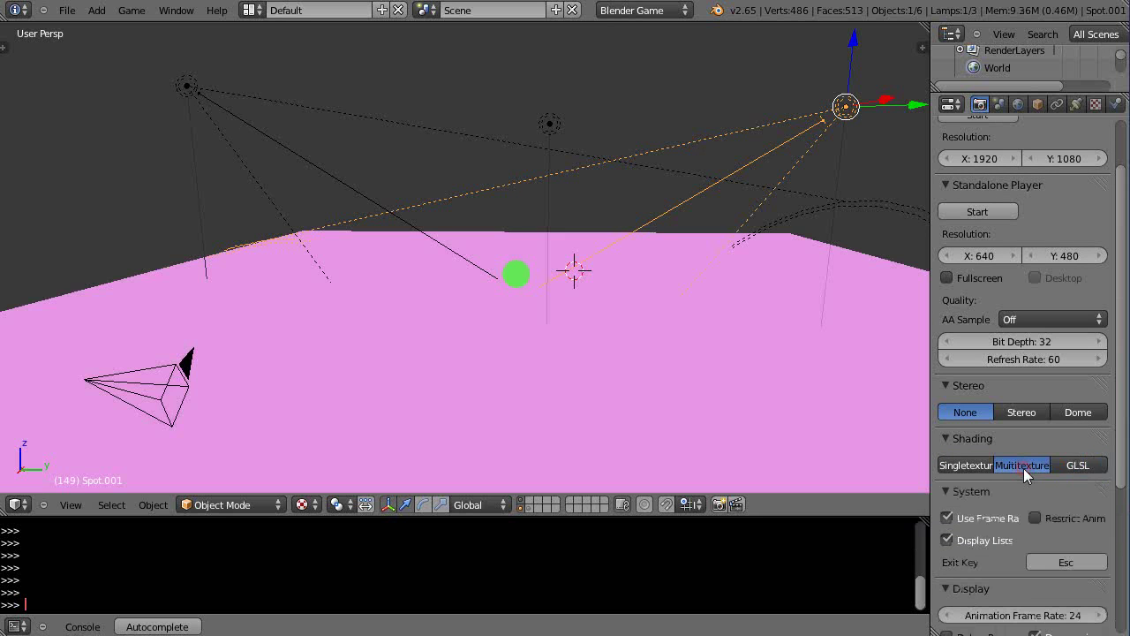
click(1075, 468)
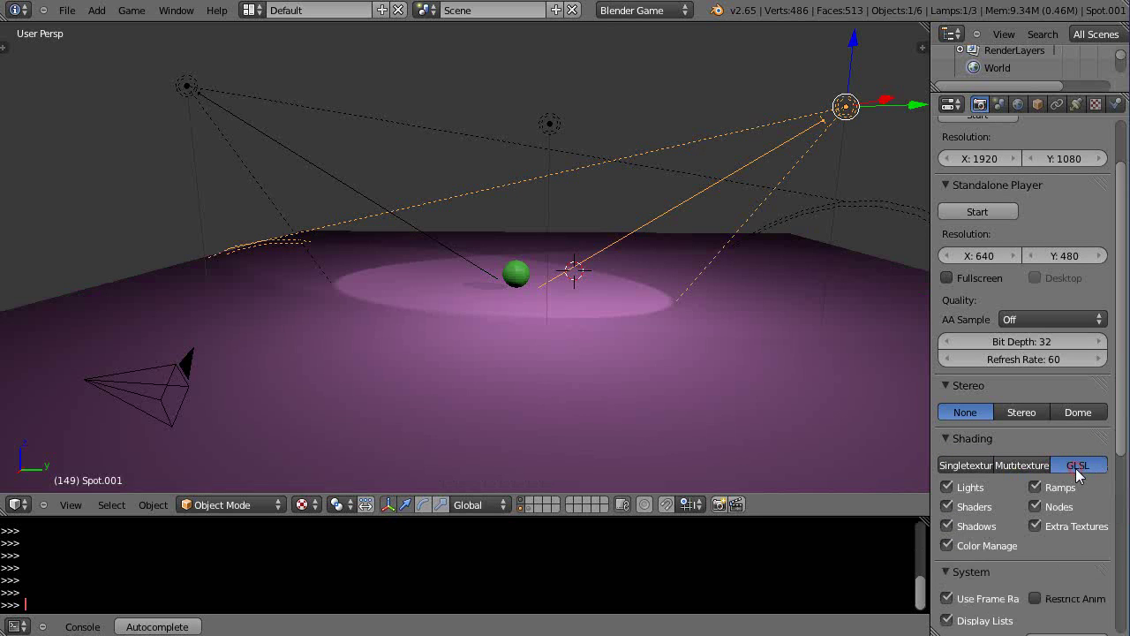
click(305, 505)
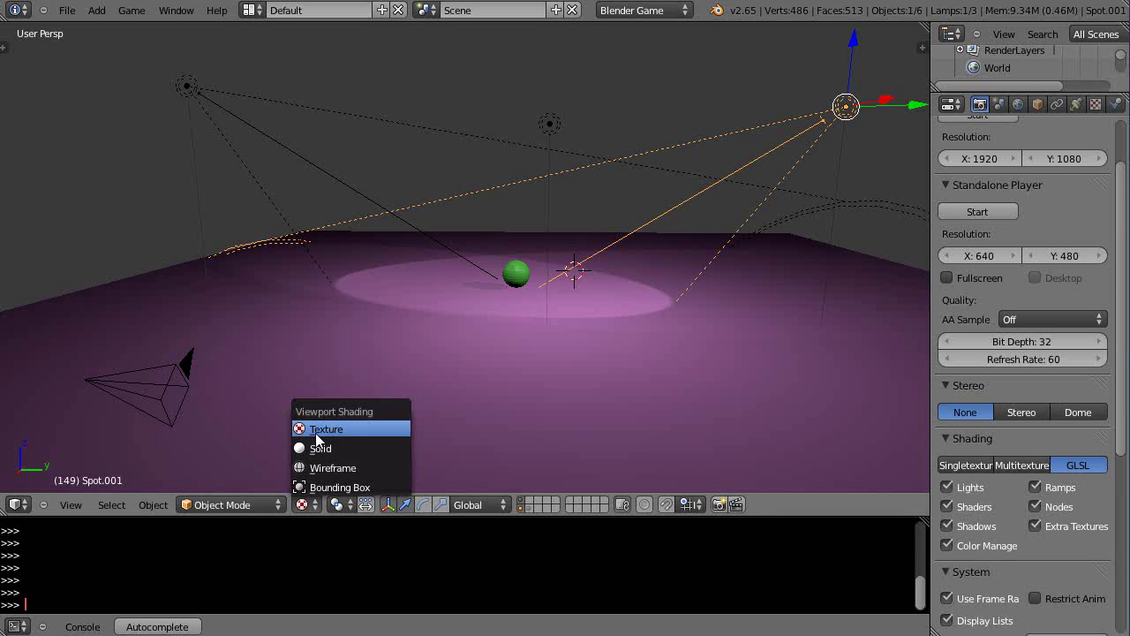
click(304, 505)
click(306, 504)
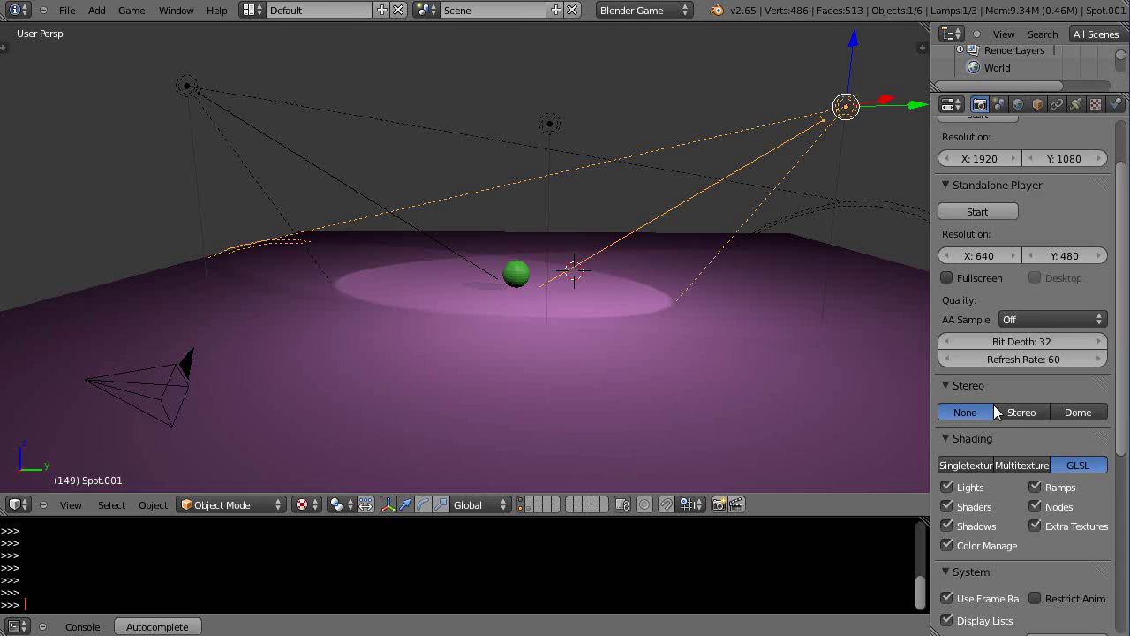
Revert the render engine to Blender Render and check material shading in the N sidebar.
key(ctrl+z)
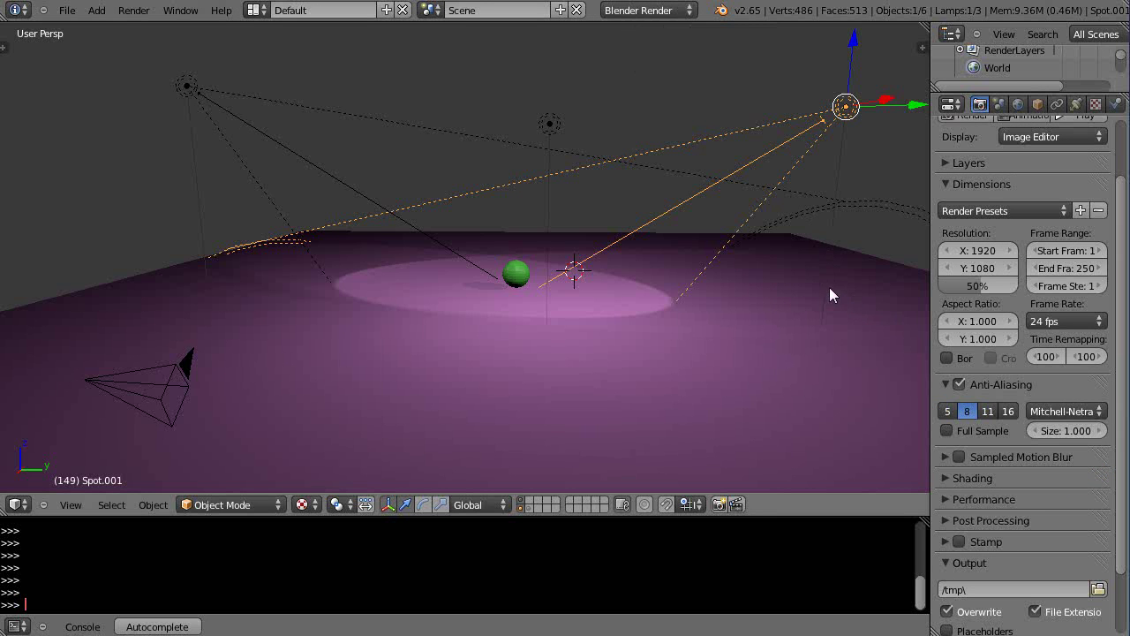
key(n)
scroll(838, 296, down, 2)
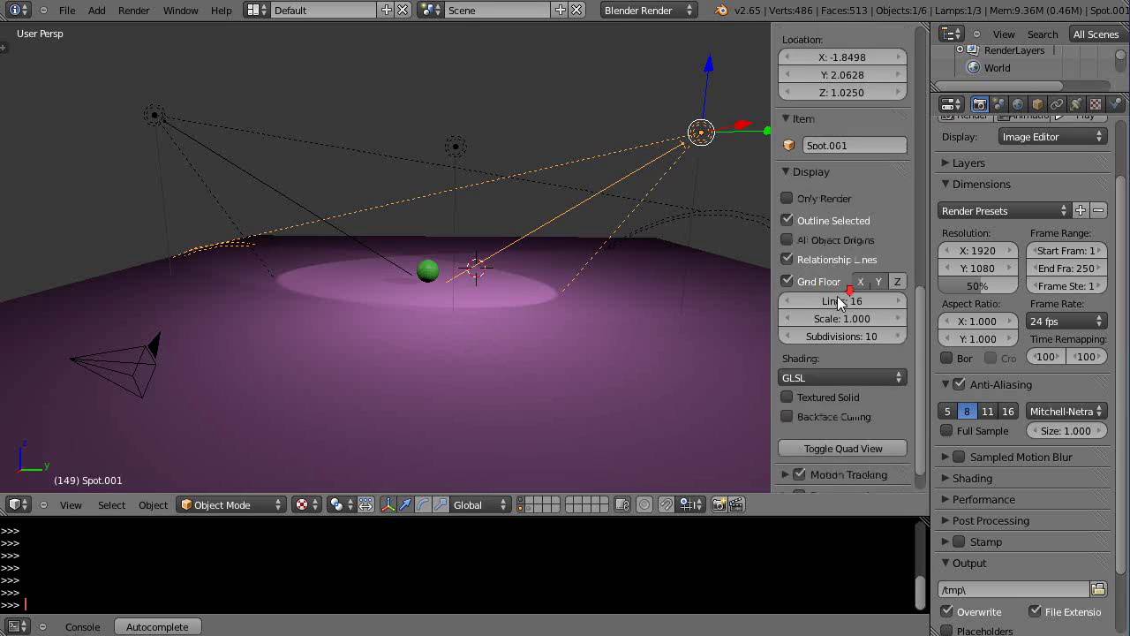
scroll(834, 305, up, 10)
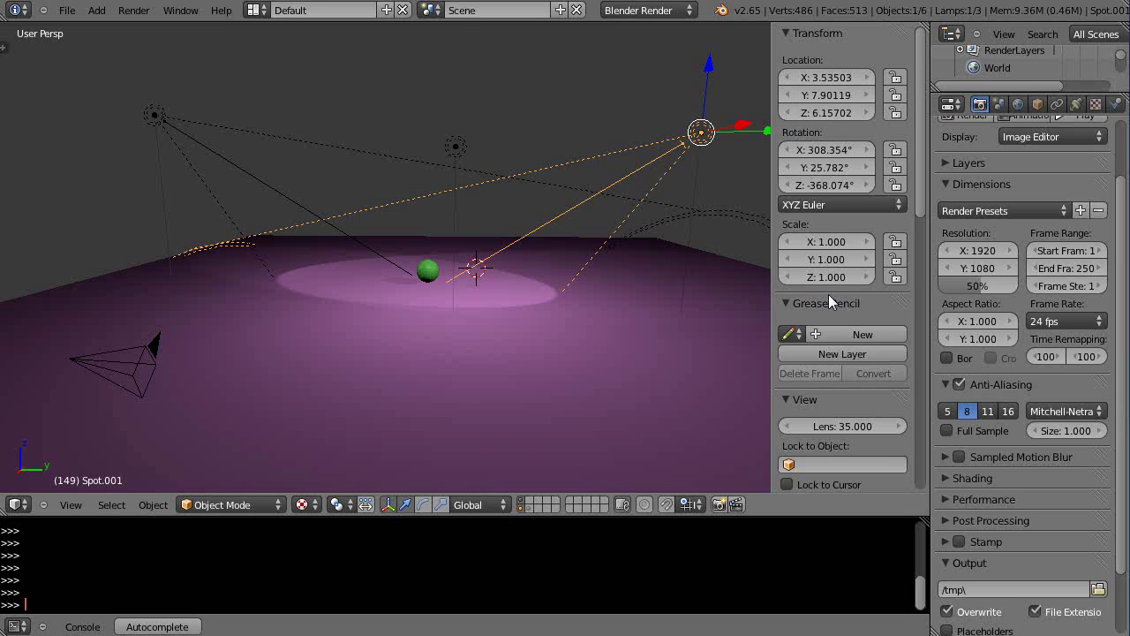
scroll(828, 294, down, 8)
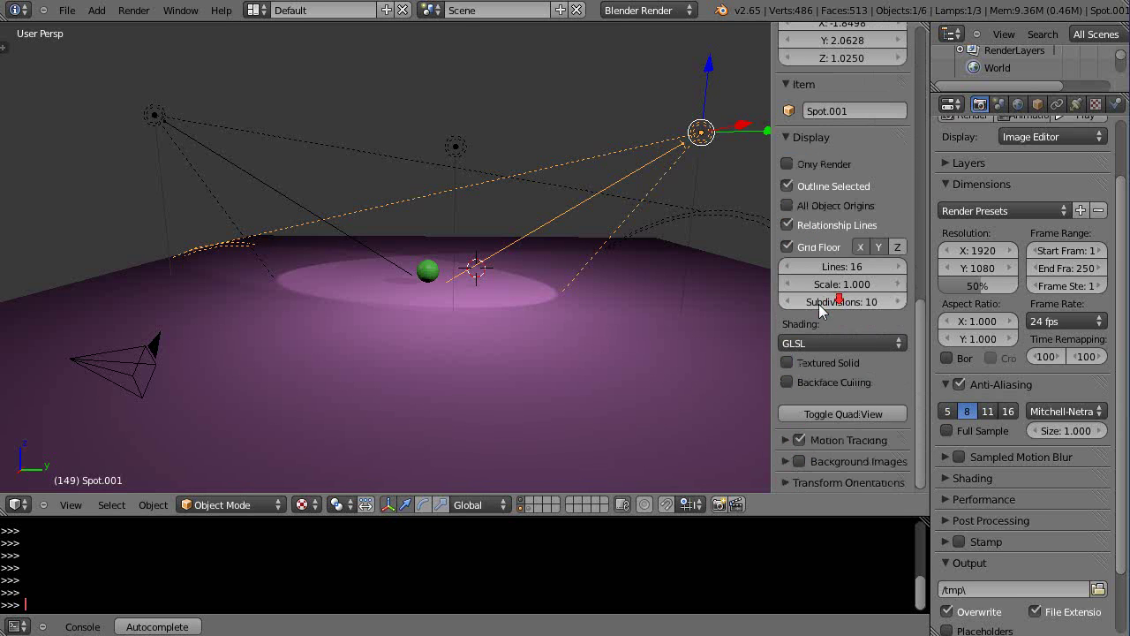
click(898, 344)
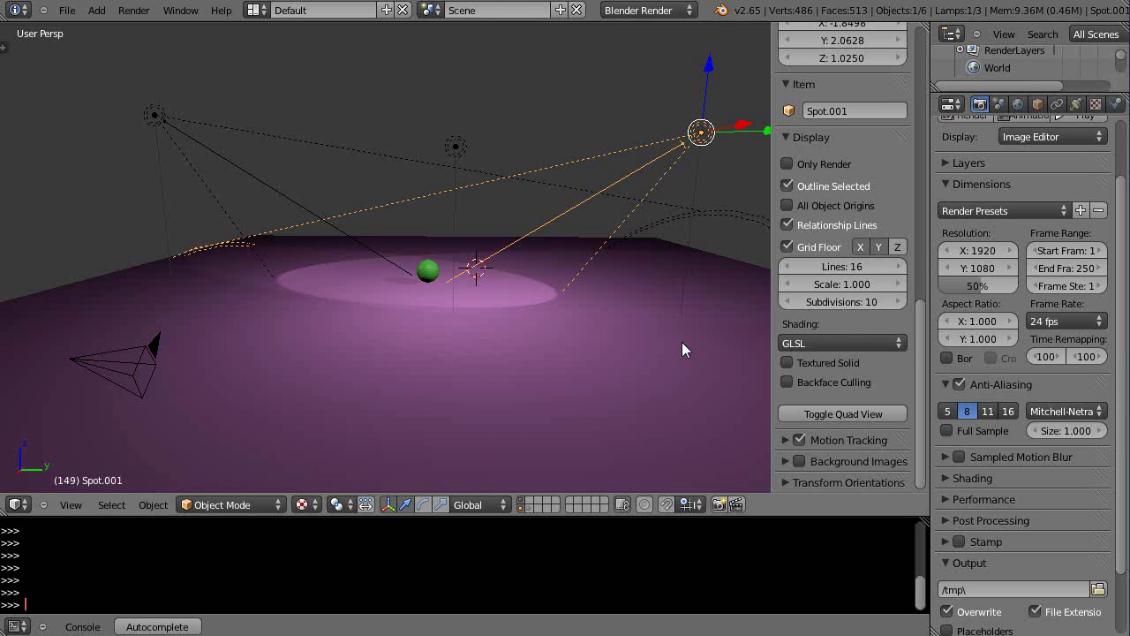
key(n)
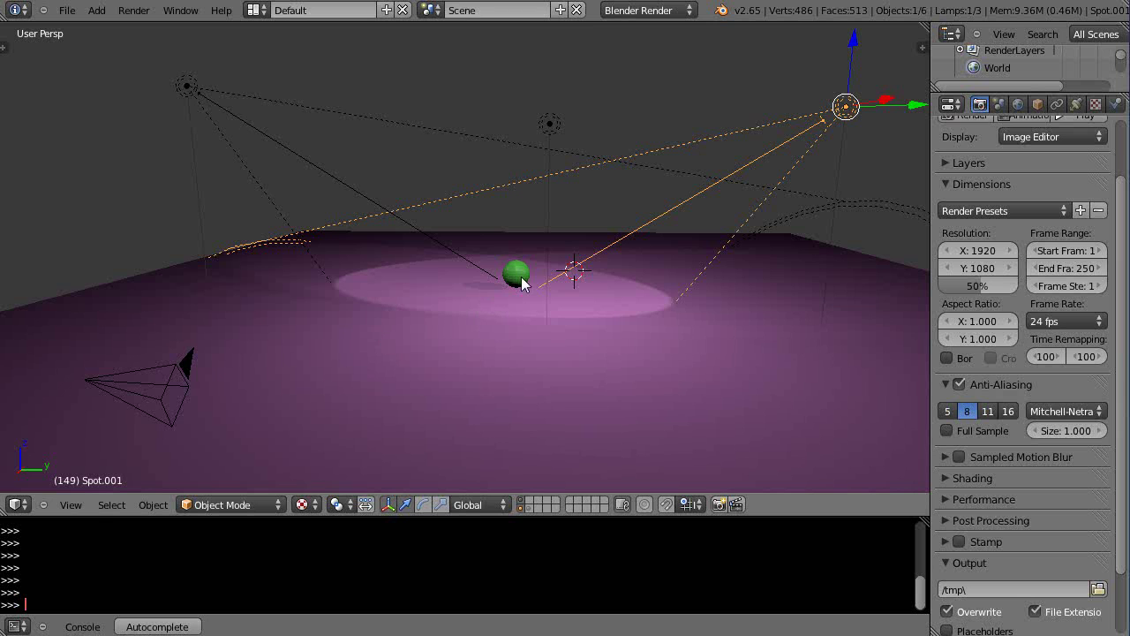
Select the camera, split the 3D view side by side, and view through the camera on the right.
right_click(141, 392)
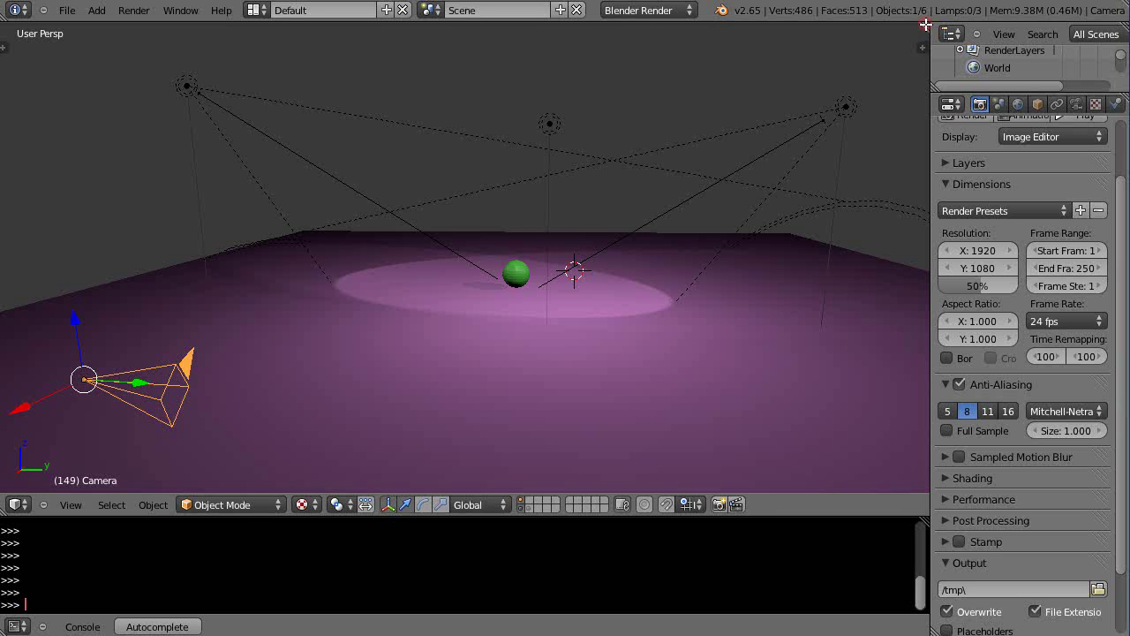
drag(924, 24, 555, 62)
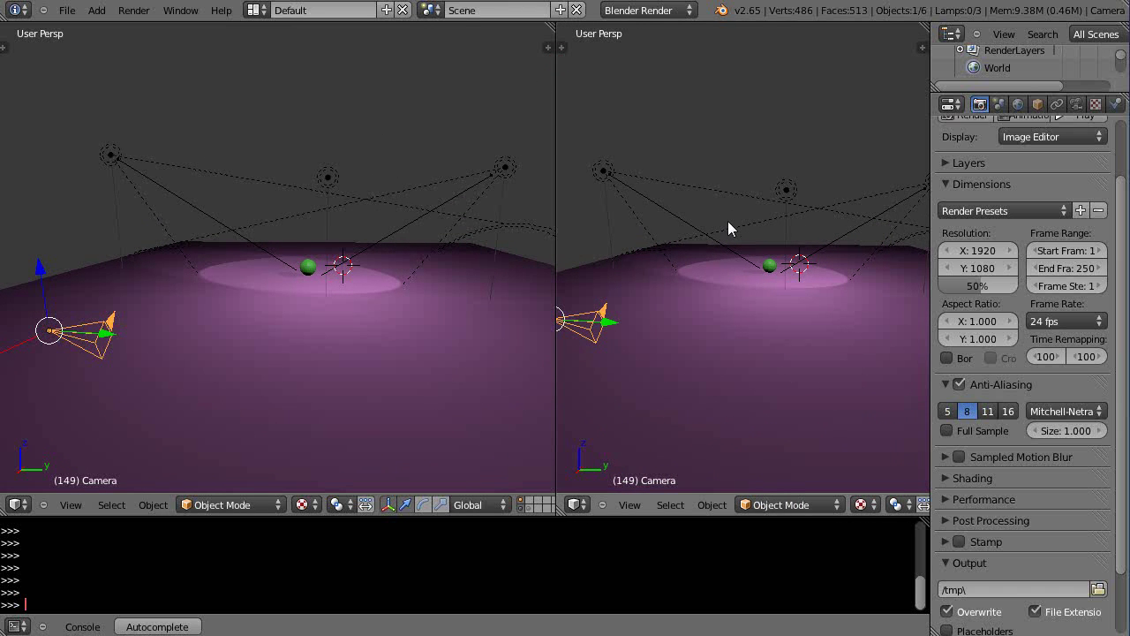
key(KP_0)
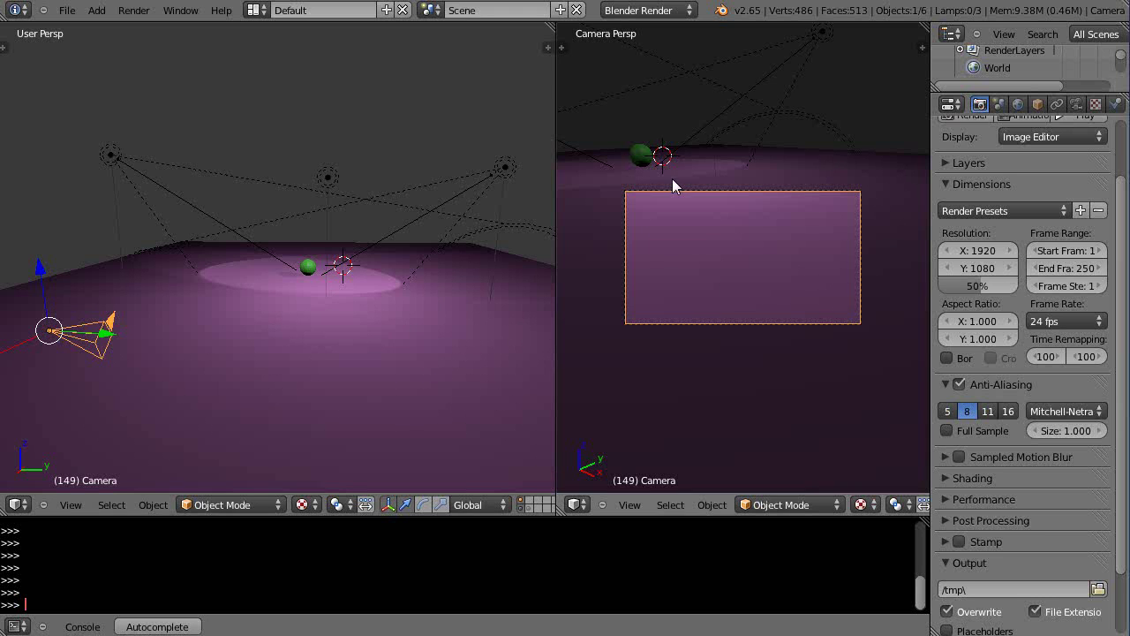
scroll(691, 315, up, 3)
scroll(704, 267, down, 2)
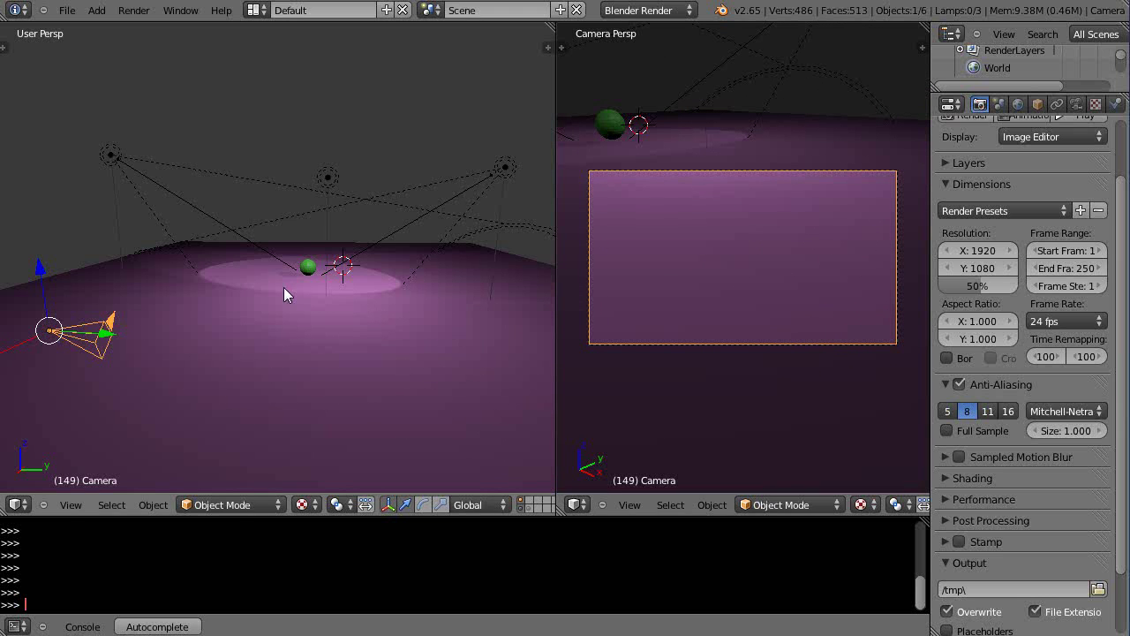
scroll(341, 277, up, 2)
scroll(341, 298, up, 1)
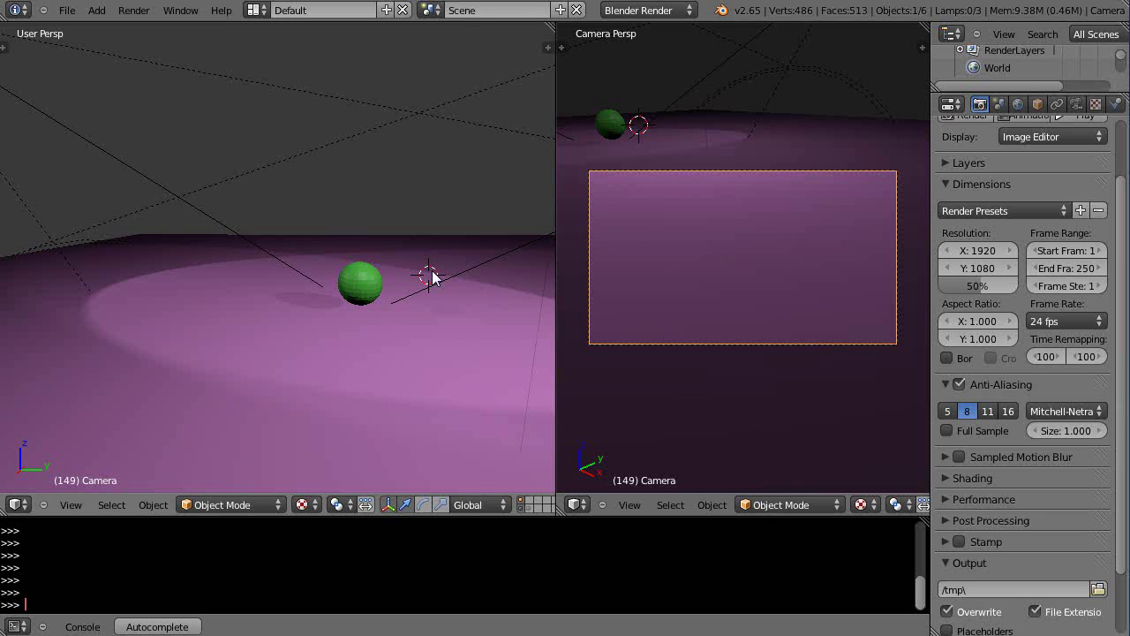
Add a Plain Axes empty at the 3D cursor beside the green sphere.
key(shift+a)
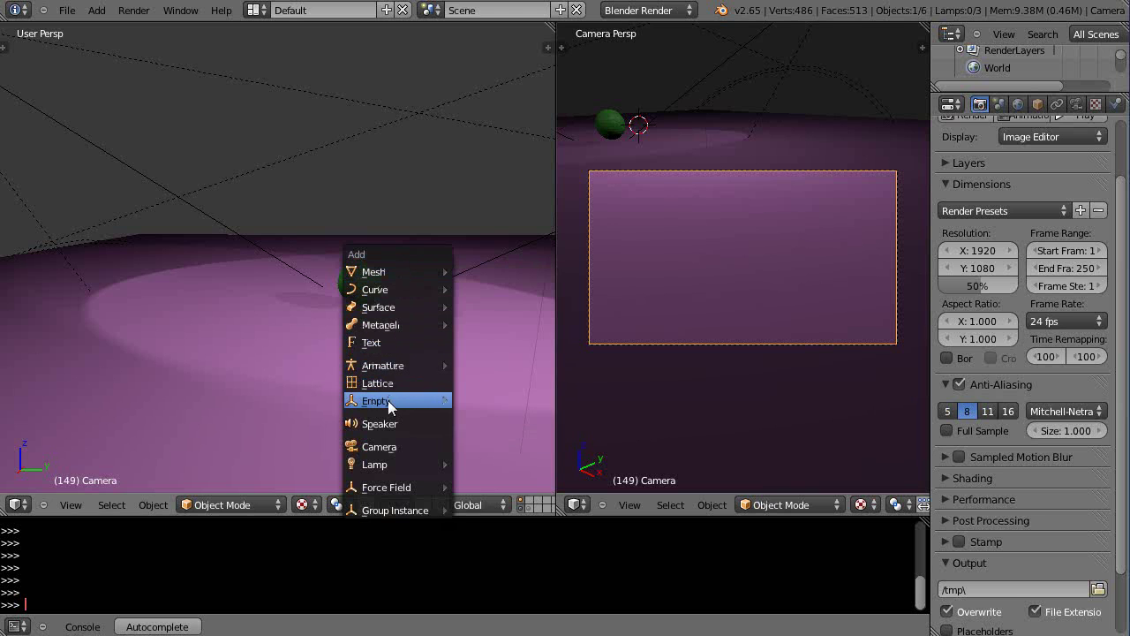
mouse_move(388, 399)
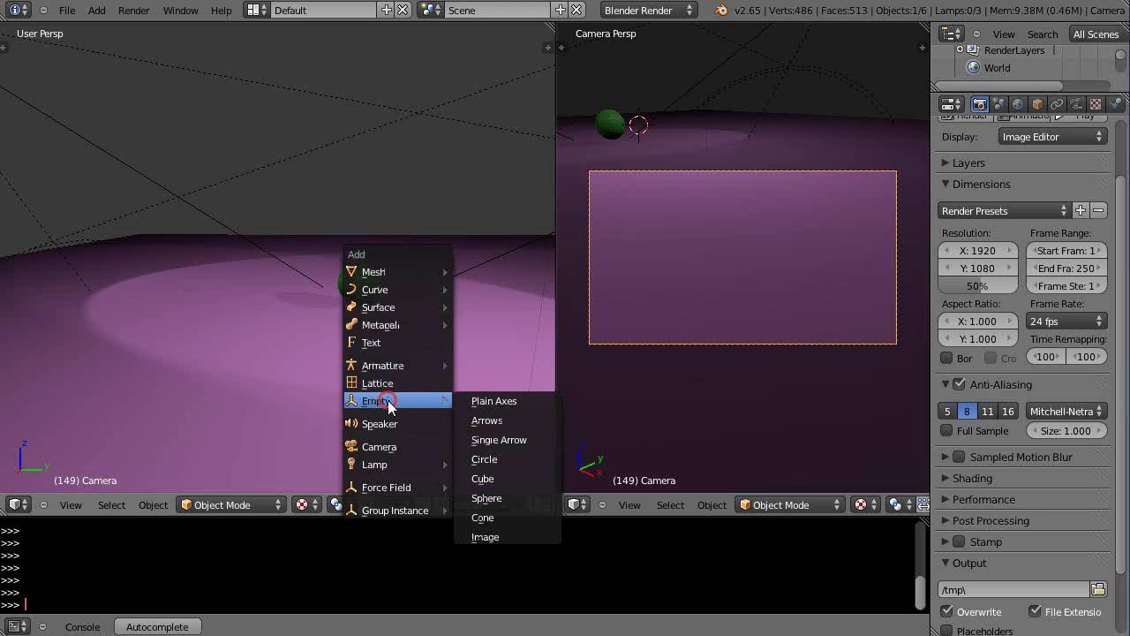
click(500, 400)
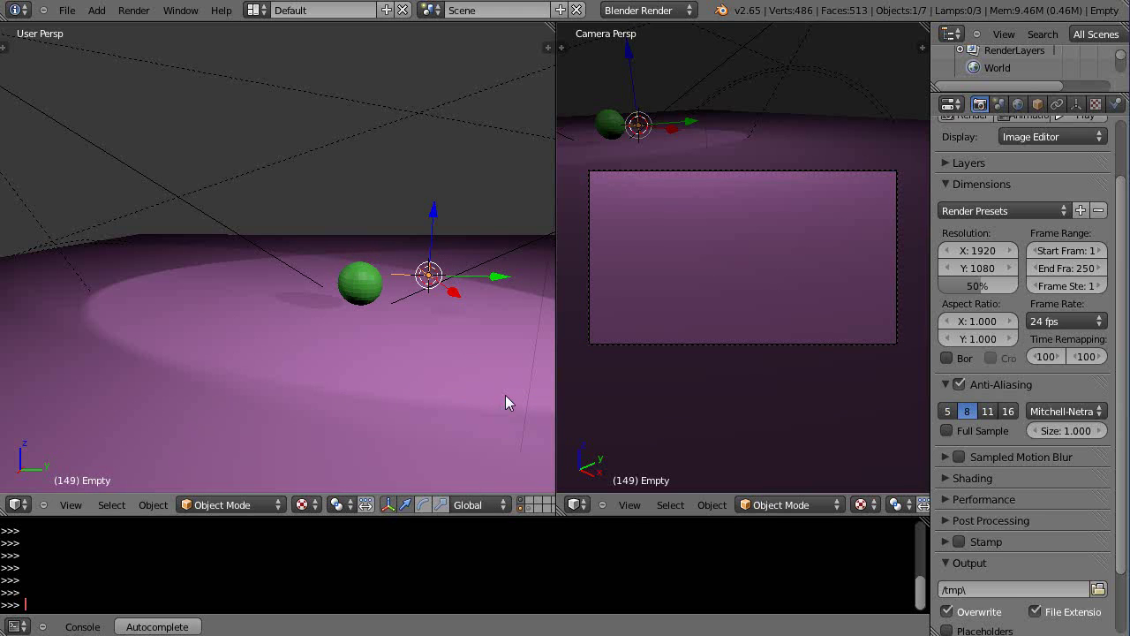
scroll(430, 281, down, 5)
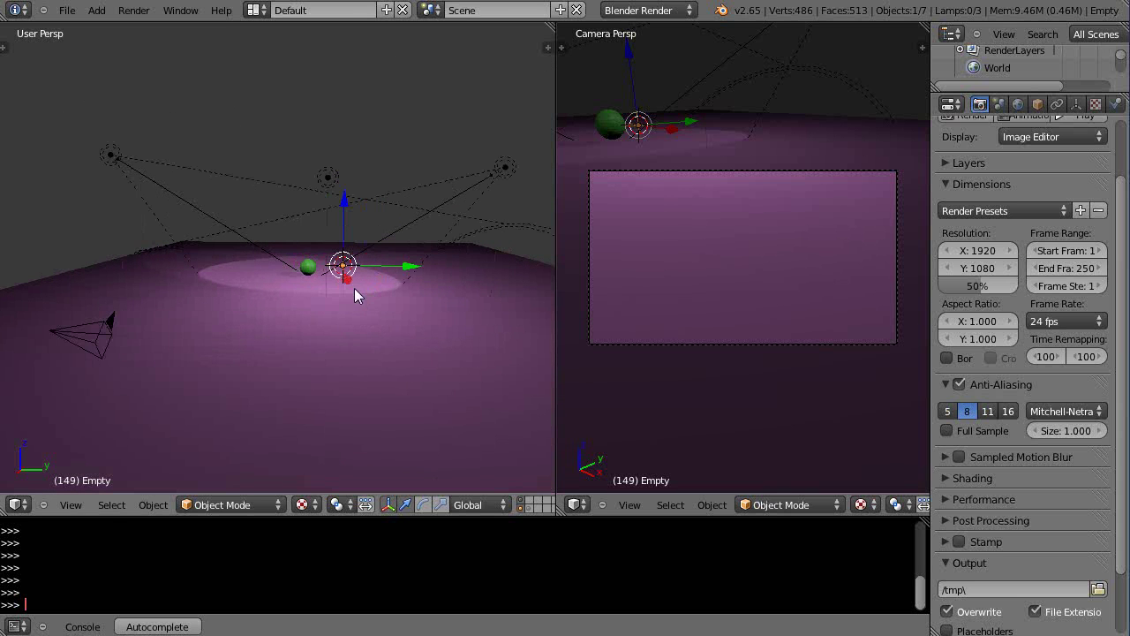
Orbit down to floor level, select only the camera, and frame it in the left view.
right_click(103, 335)
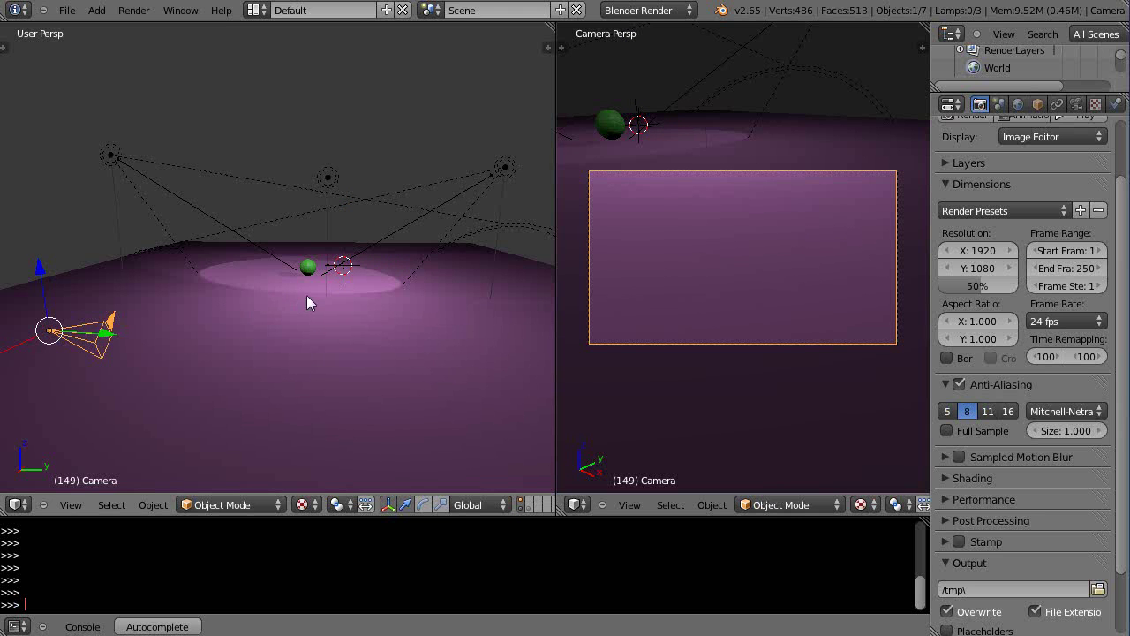
scroll(345, 304, up, 4)
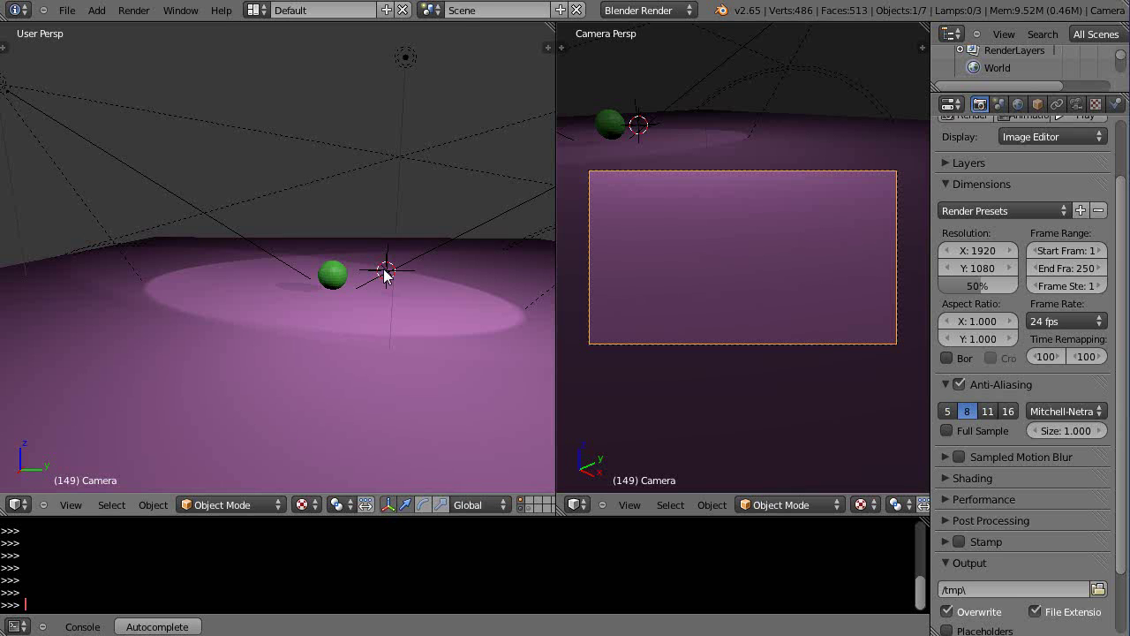
right_click(383, 271)
shift+right_click(383, 272)
scroll(378, 279, down, 2)
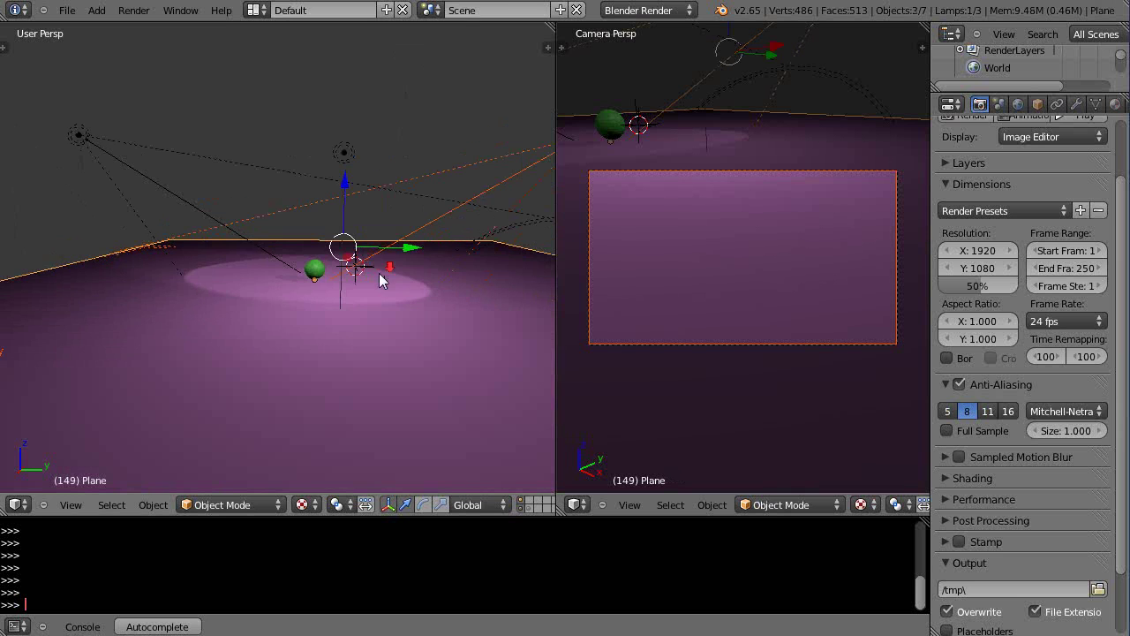
middle_drag(379, 293, 163, 238)
shift+right_click(163, 238)
right_click(163, 238)
key(KP_Decimal)
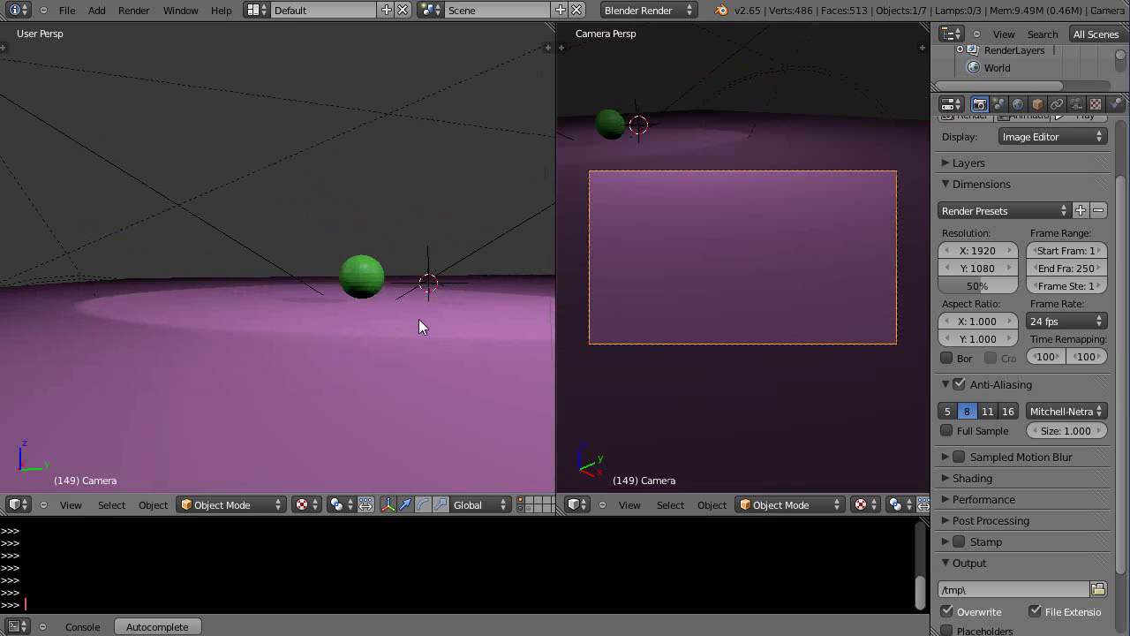
Add the empty to the selection and give the camera a Track To constraint targeting it.
shift+right_click(429, 267)
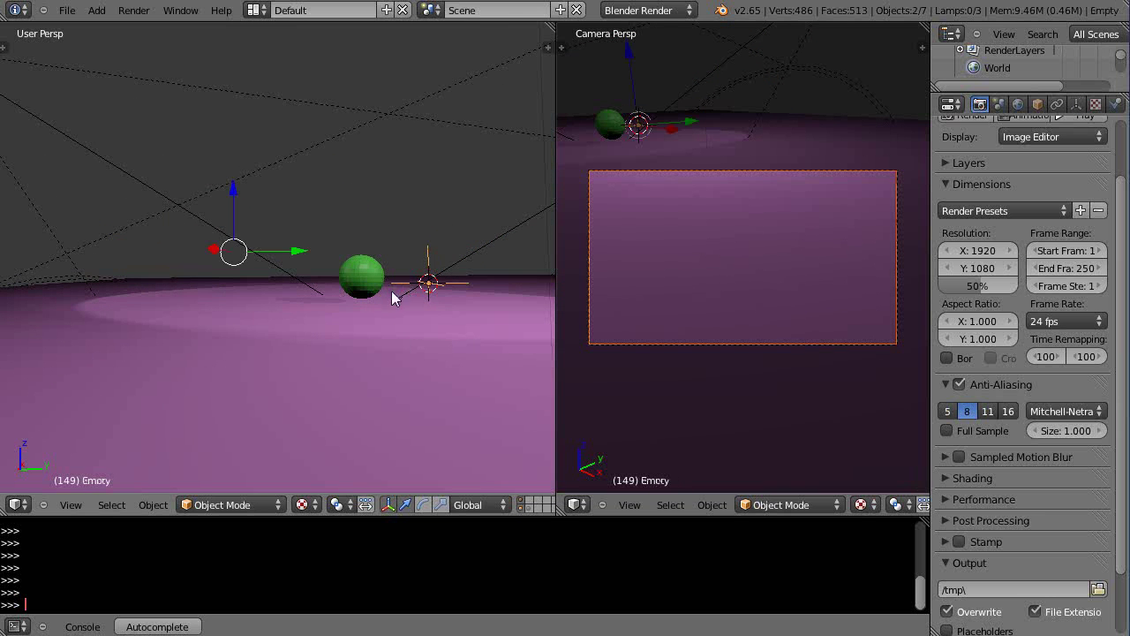
scroll(393, 299, down, 2)
middle_drag(393, 300, 345, 353)
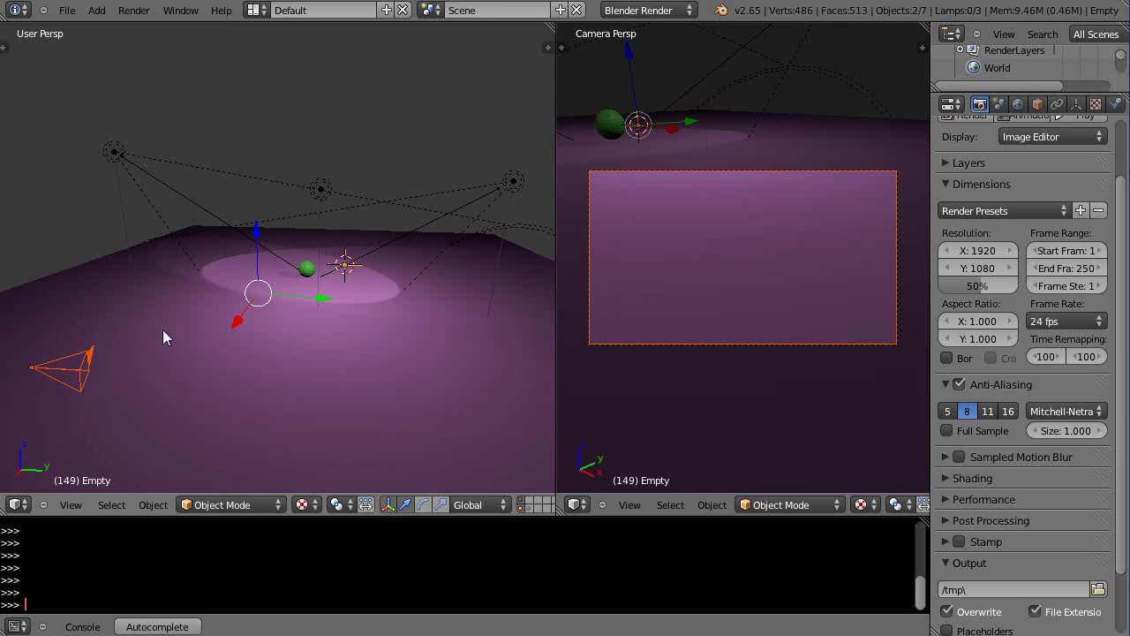
key(ctrl+t)
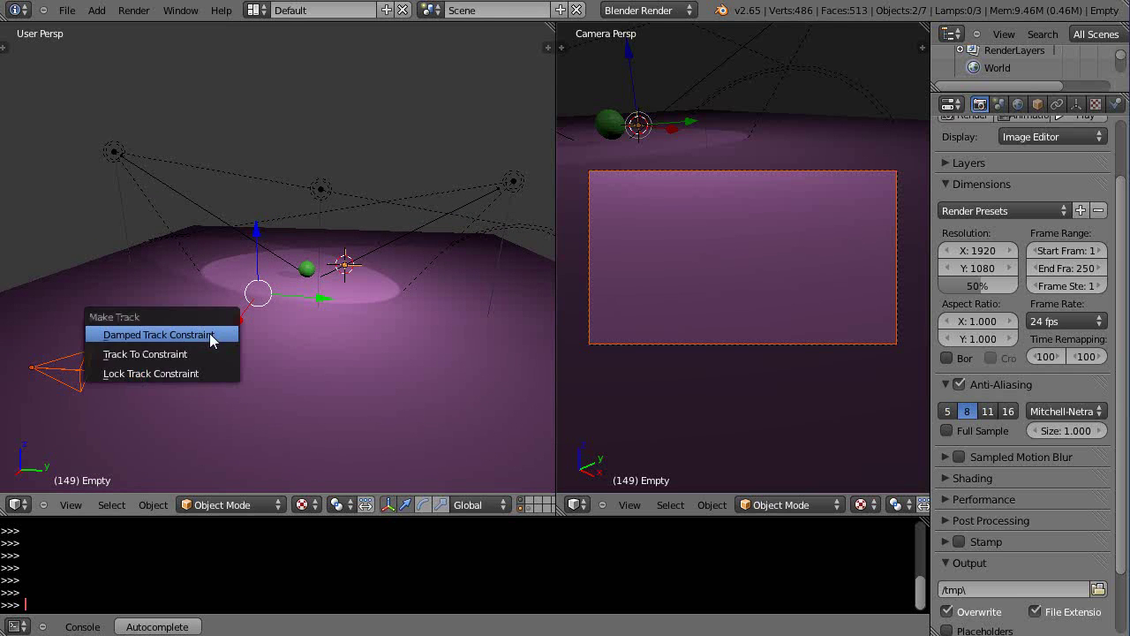
click(140, 354)
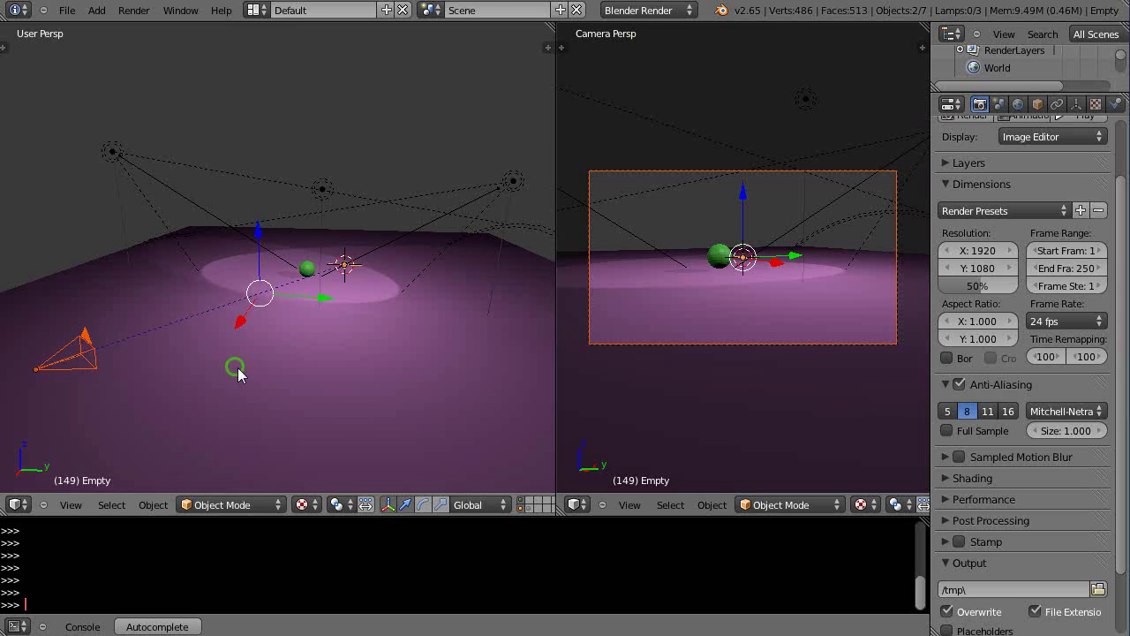
middle_drag(238, 368, 307, 356)
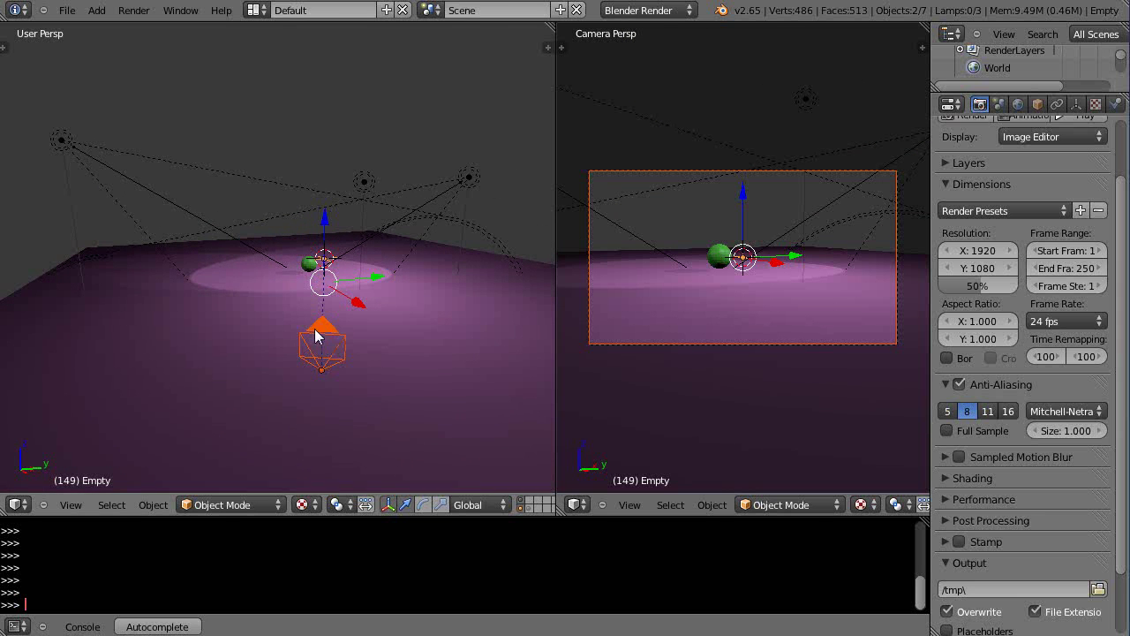
right_click(324, 361)
middle_drag(330, 383, 283, 383)
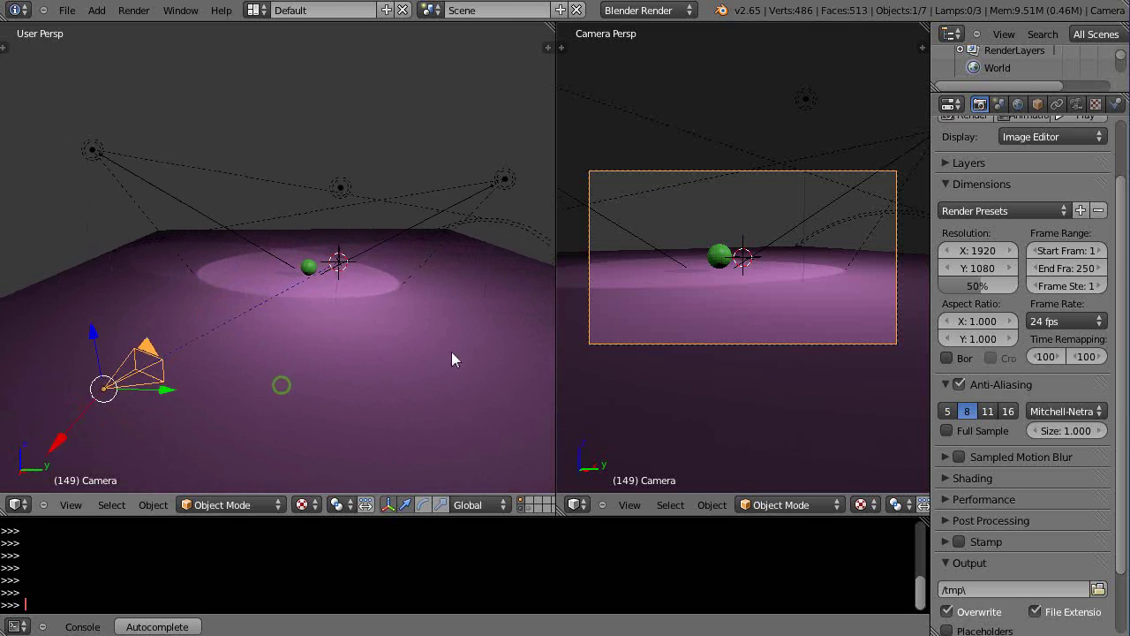
right_click(746, 254)
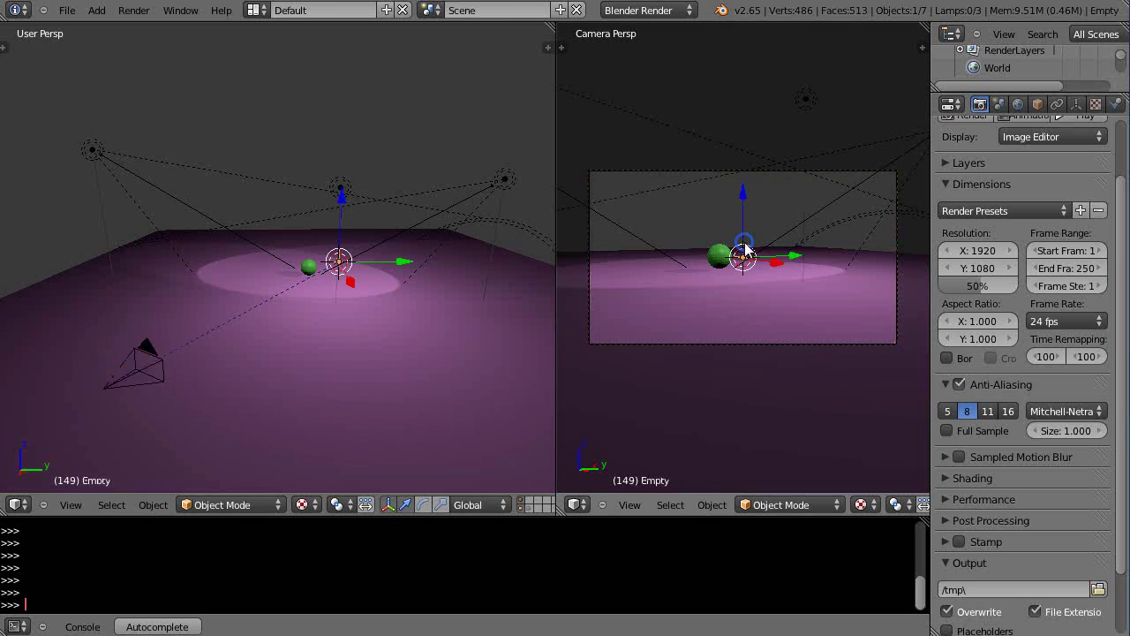
right_click(743, 250)
right_click(741, 252)
key(Home)
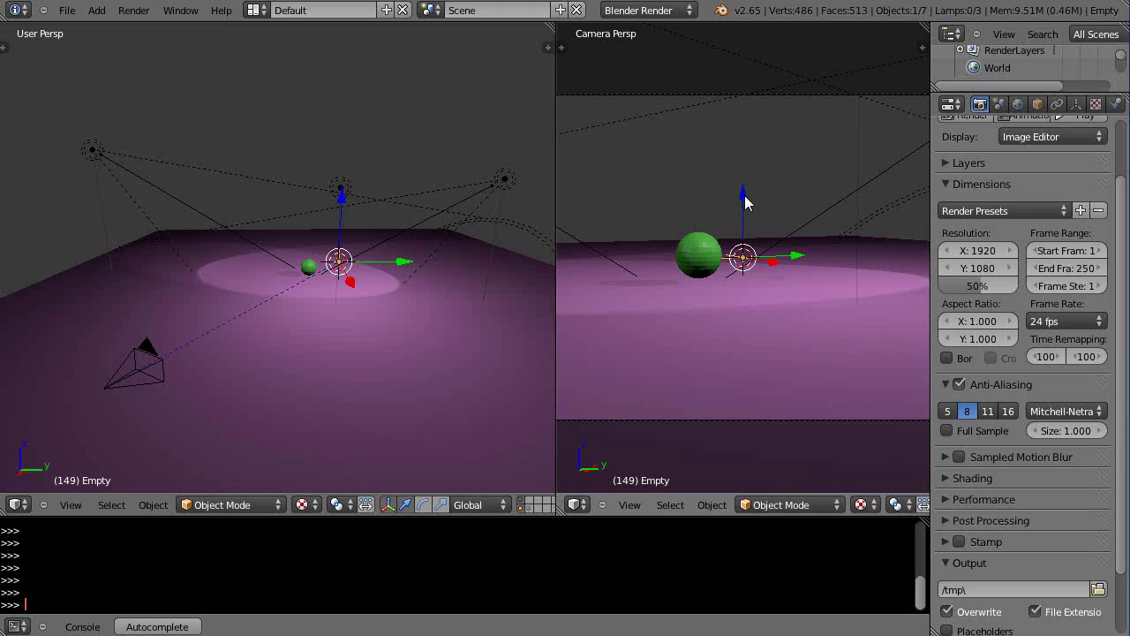
mouse_move(744, 197)
mouse_down()
mouse_move(749, 148)
mouse_move(750, 224)
mouse_move(761, 159)
mouse_move(759, 196)
mouse_up()
right_click(130, 370)
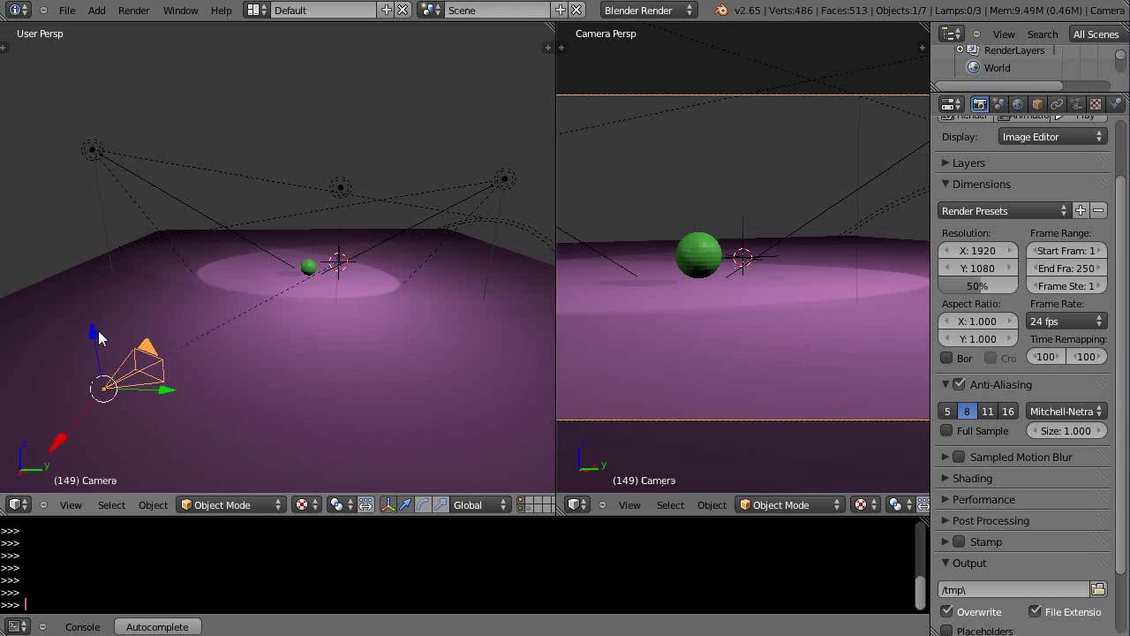
drag(93, 334, 145, 328)
mouse_move(280, 403)
middle_down()
mouse_move(306, 403)
mouse_move(290, 411)
mouse_move(298, 398)
middle_up()
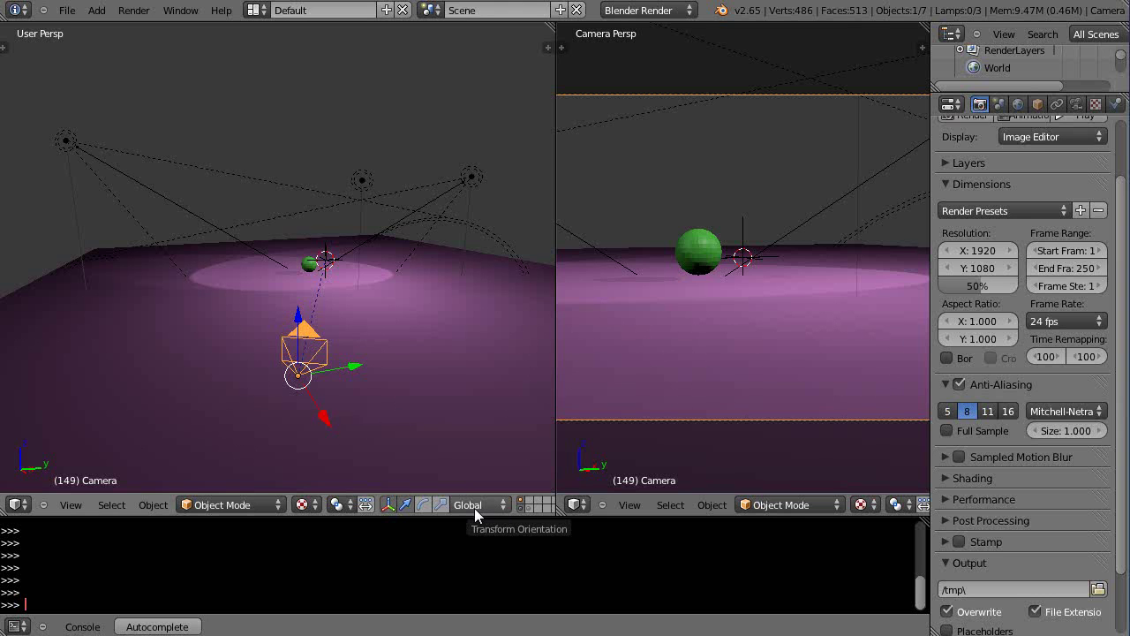
Set transform orientation to Normal, pull the camera back along its viewing axis, and widen the camera view.
click(504, 506)
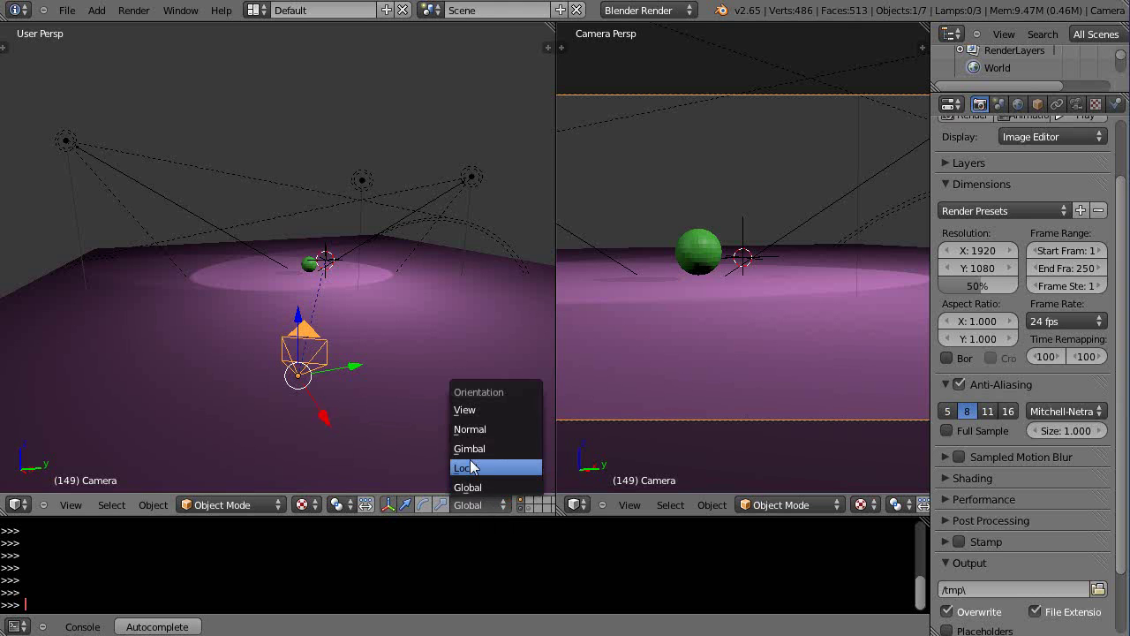
click(469, 430)
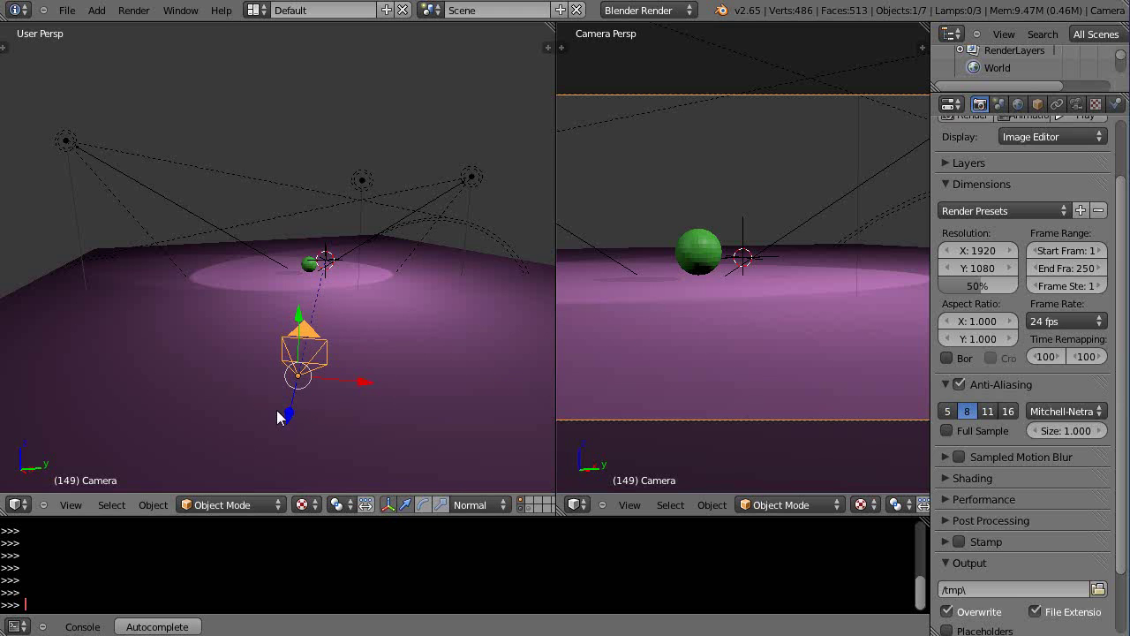
drag(287, 414, 265, 429)
middle_drag(320, 434, 284, 430)
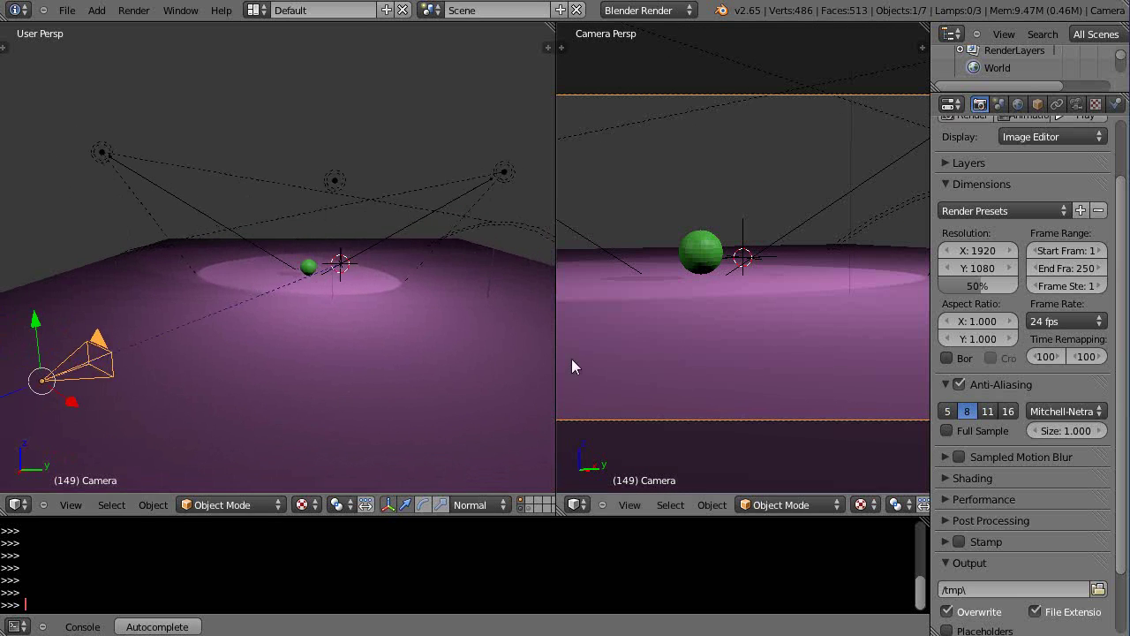
drag(555, 355, 497, 360)
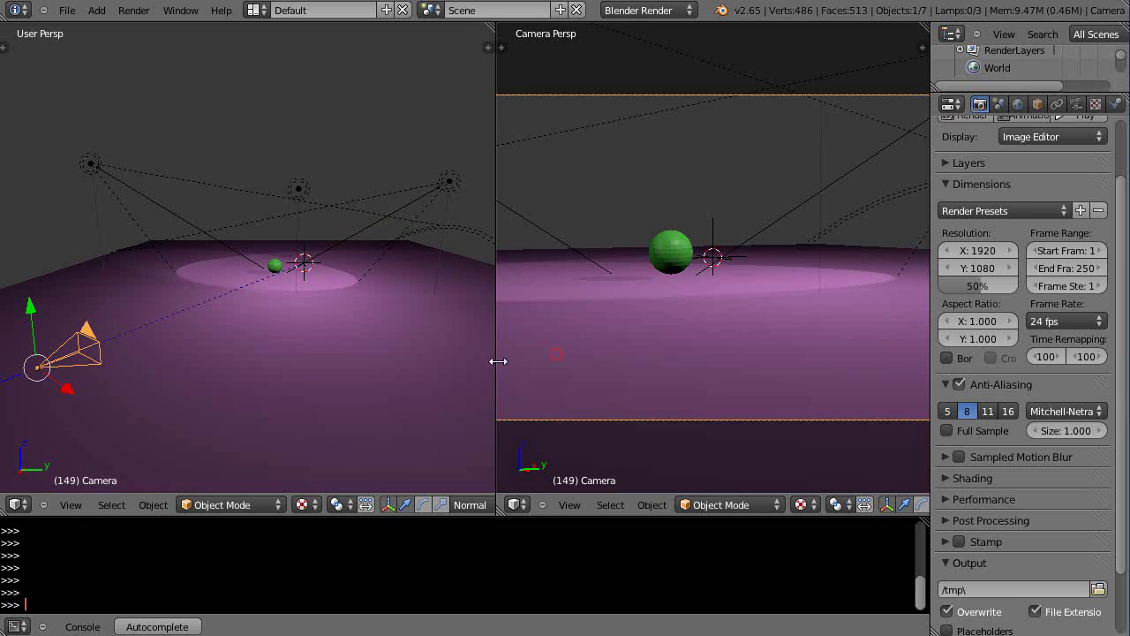
Select the empty and slide it 6.4 units left past the sphere.
right_click(306, 263)
right_click(306, 263)
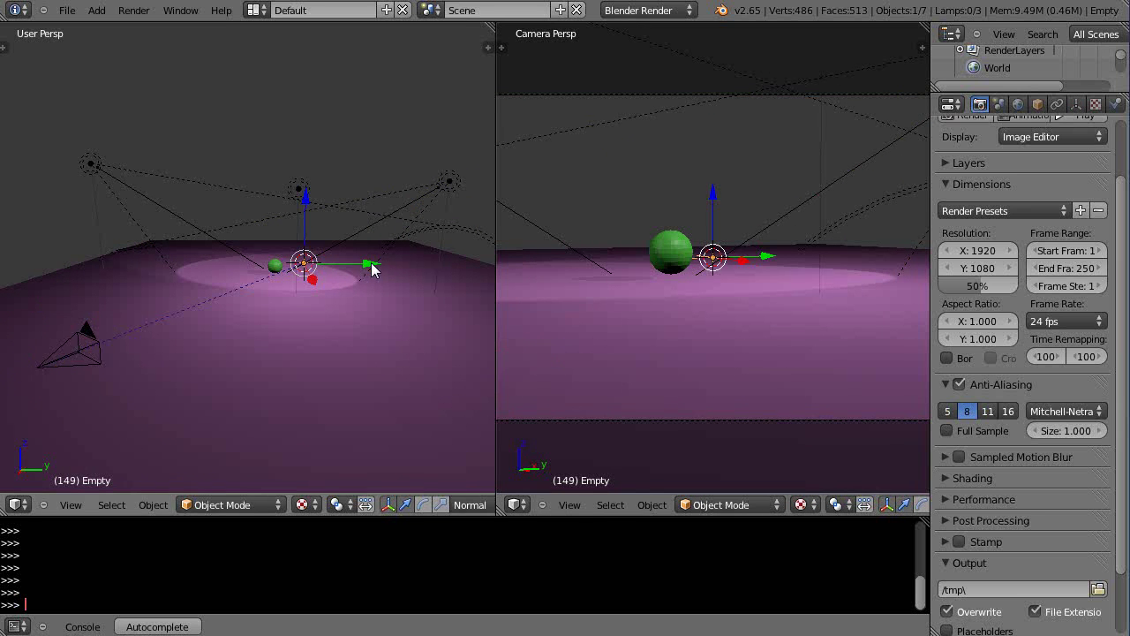
drag(375, 264, 228, 279)
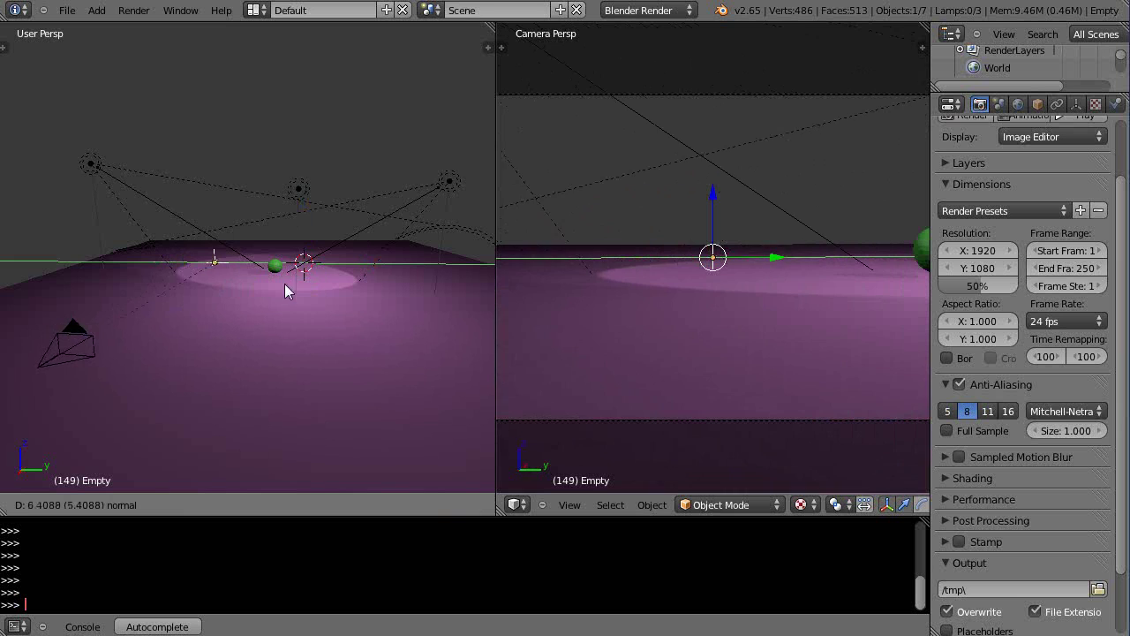
click(301, 289)
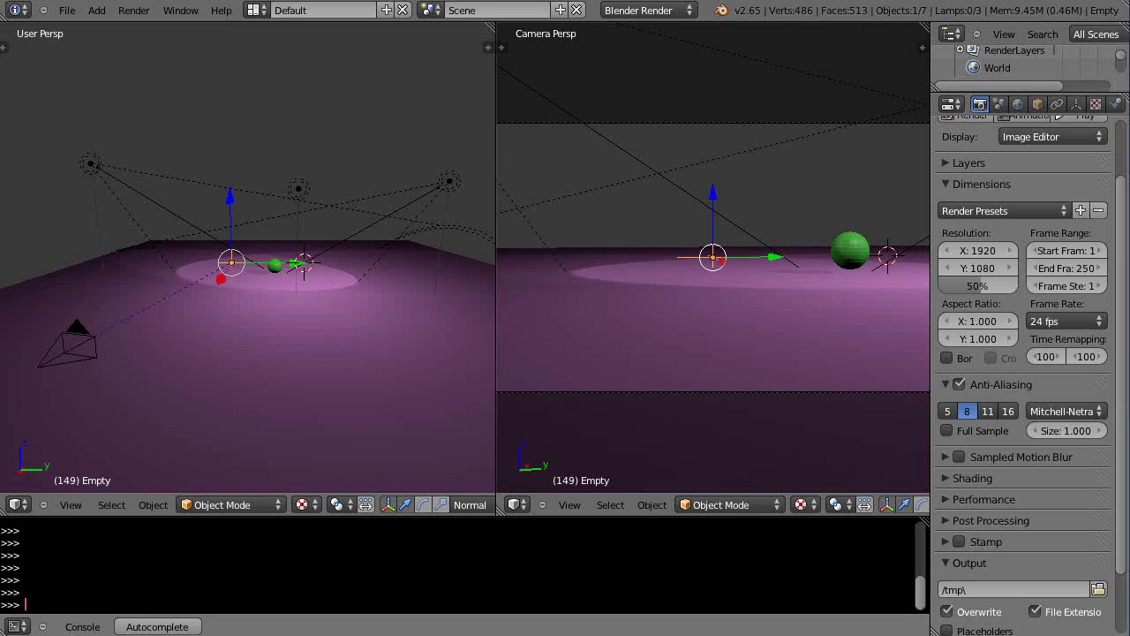
Turn the console area into a Timeline and set the current frame to 2.
click(18, 626)
click(39, 587)
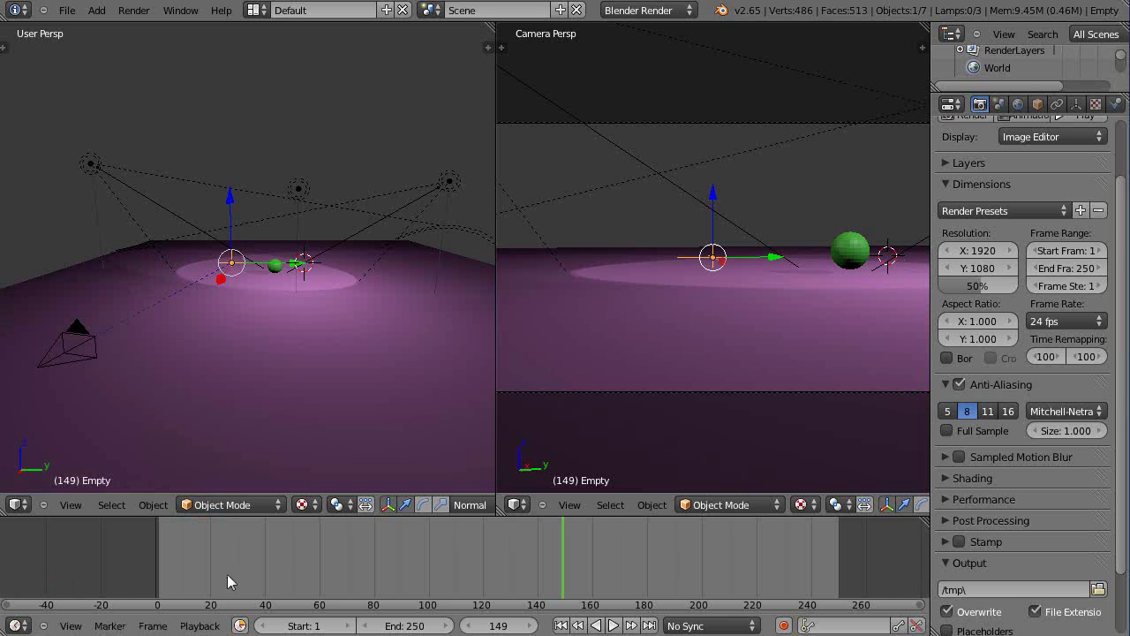
click(161, 546)
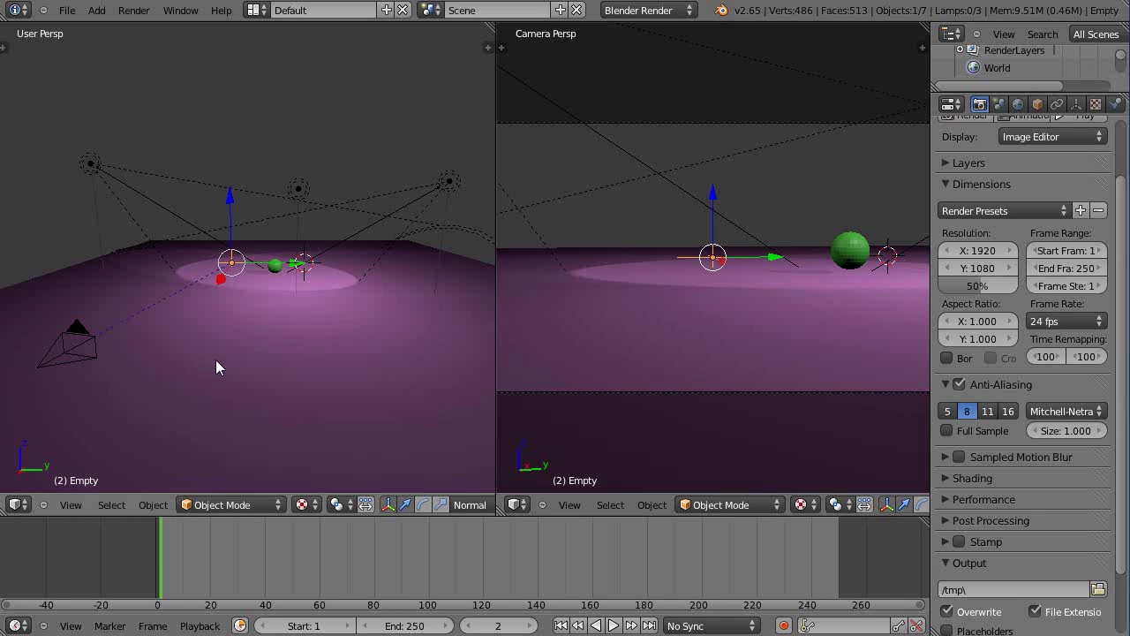
Raise the empty slightly and keyframe its location at frame 2.
drag(229, 191, 228, 182)
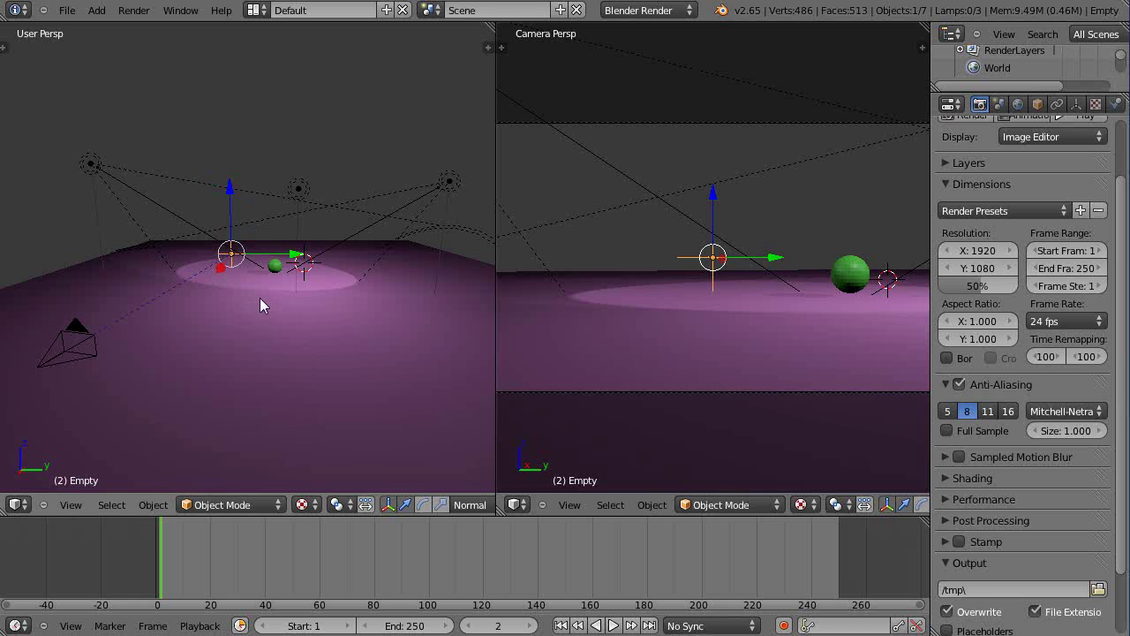
key(i)
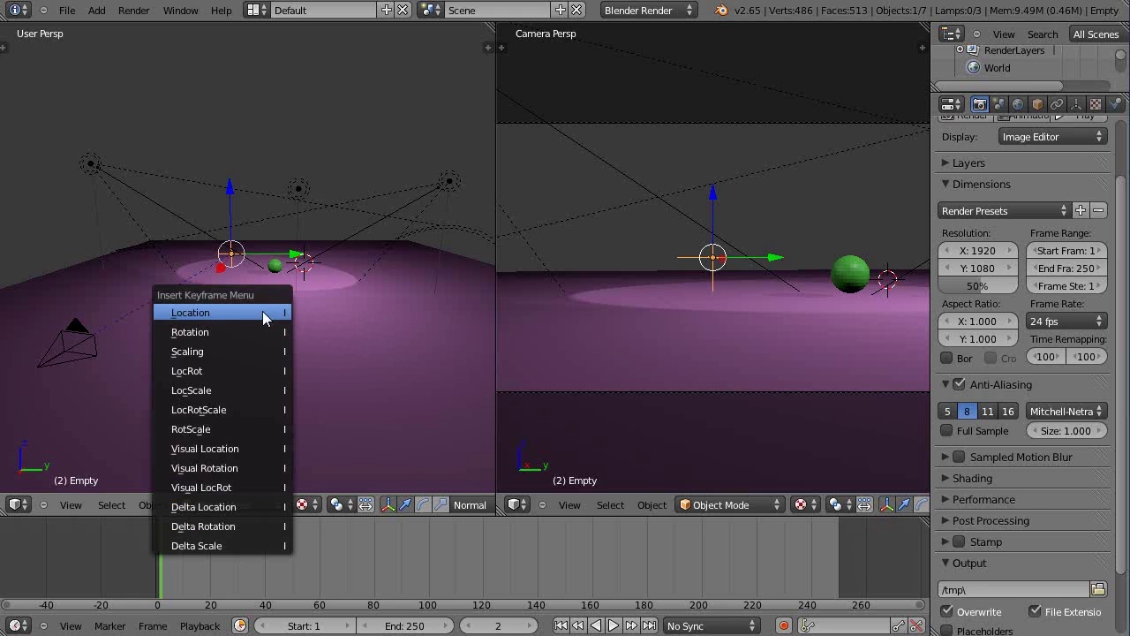
click(262, 311)
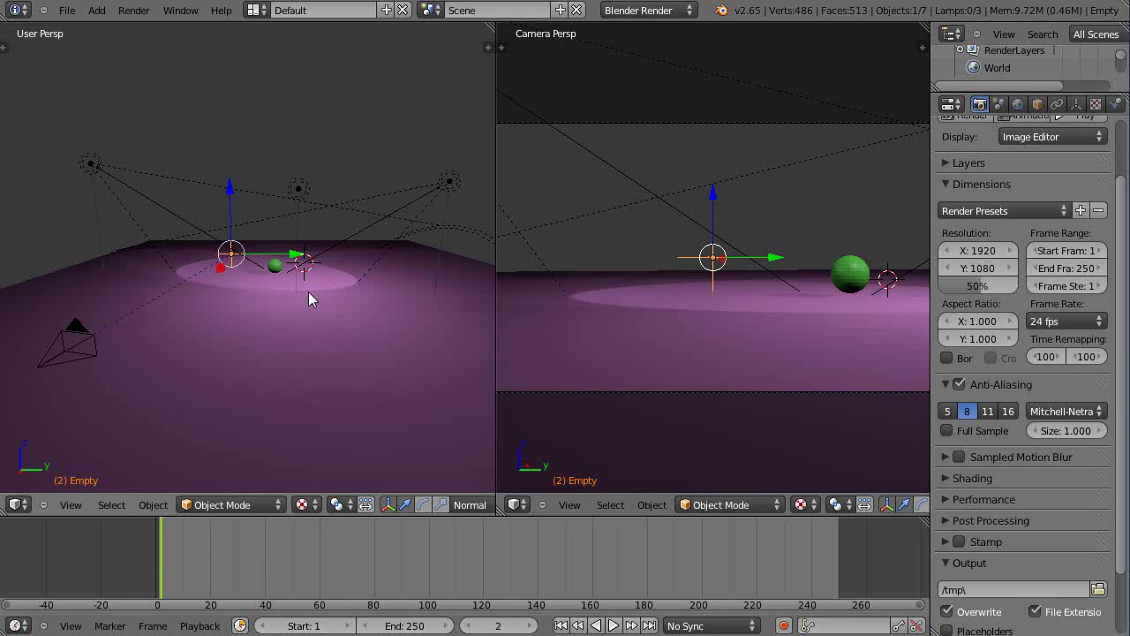
At frame 100, move the empty right of the sphere, keyframe its location, and return to frame 2.
click(429, 559)
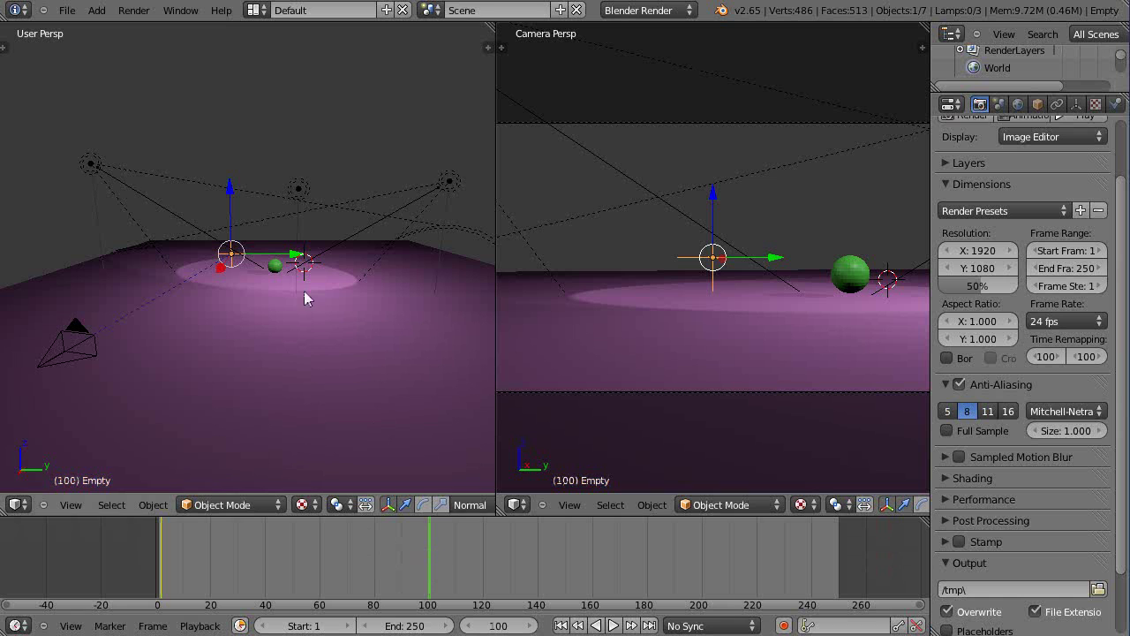
drag(293, 255, 424, 280)
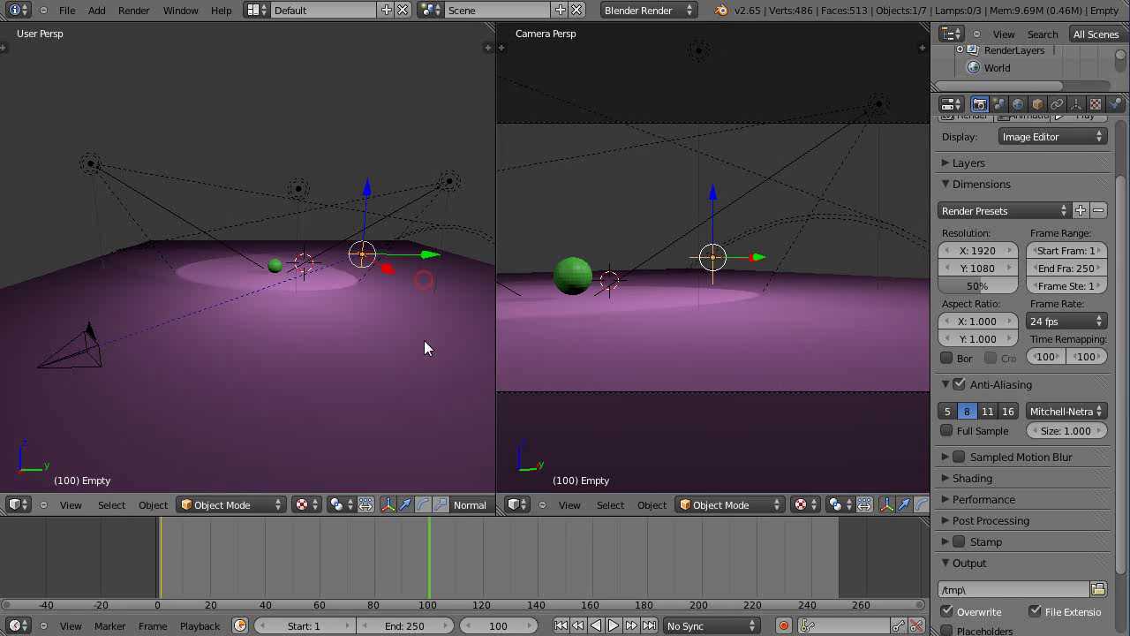
key(i)
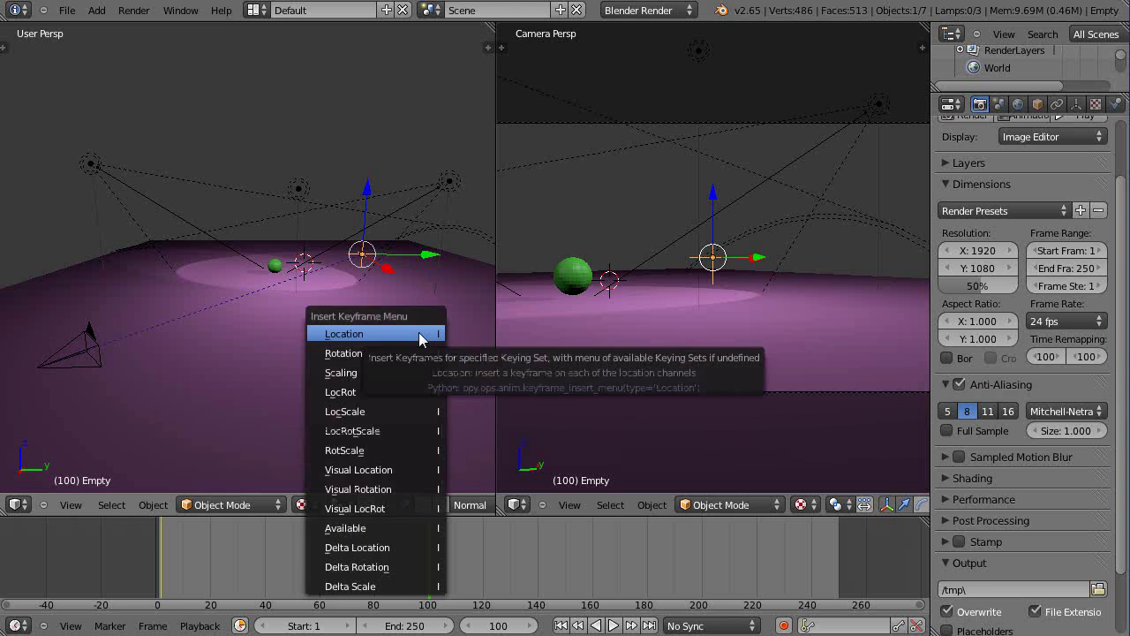
click(419, 332)
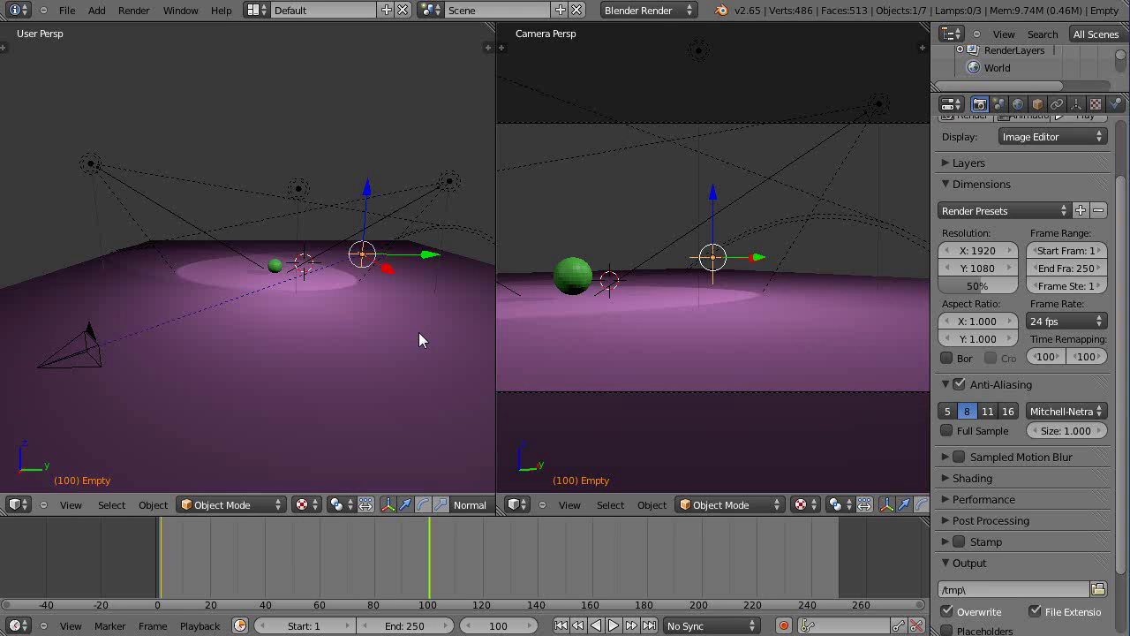
click(161, 575)
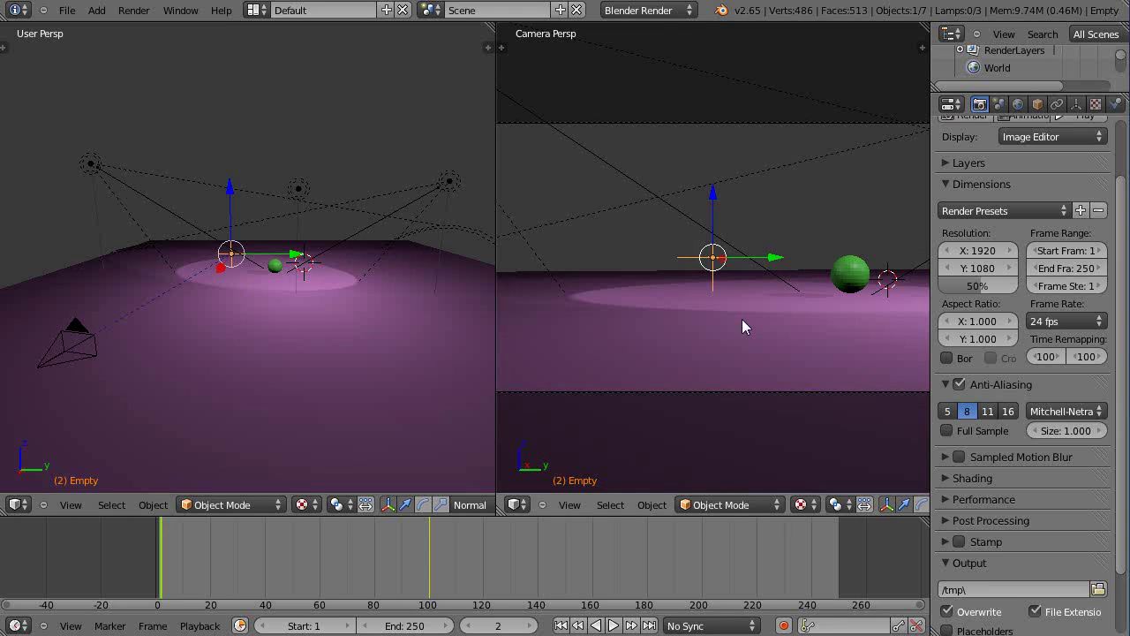
scroll(742, 316, up, 2)
scroll(742, 320, down, 2)
key(alt+a)
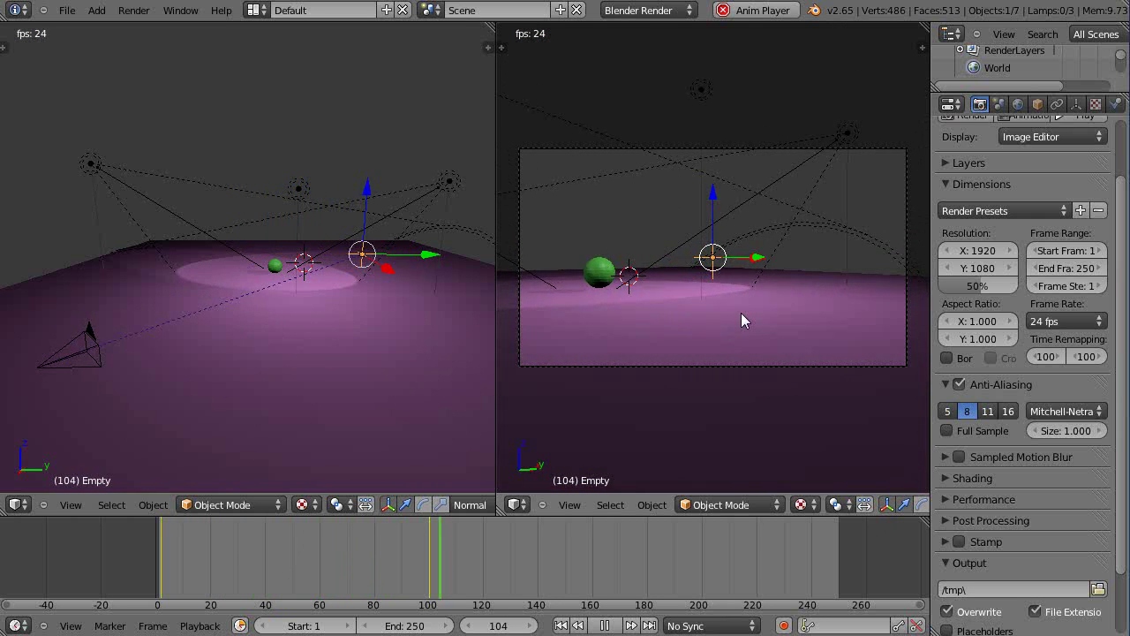
key(Escape)
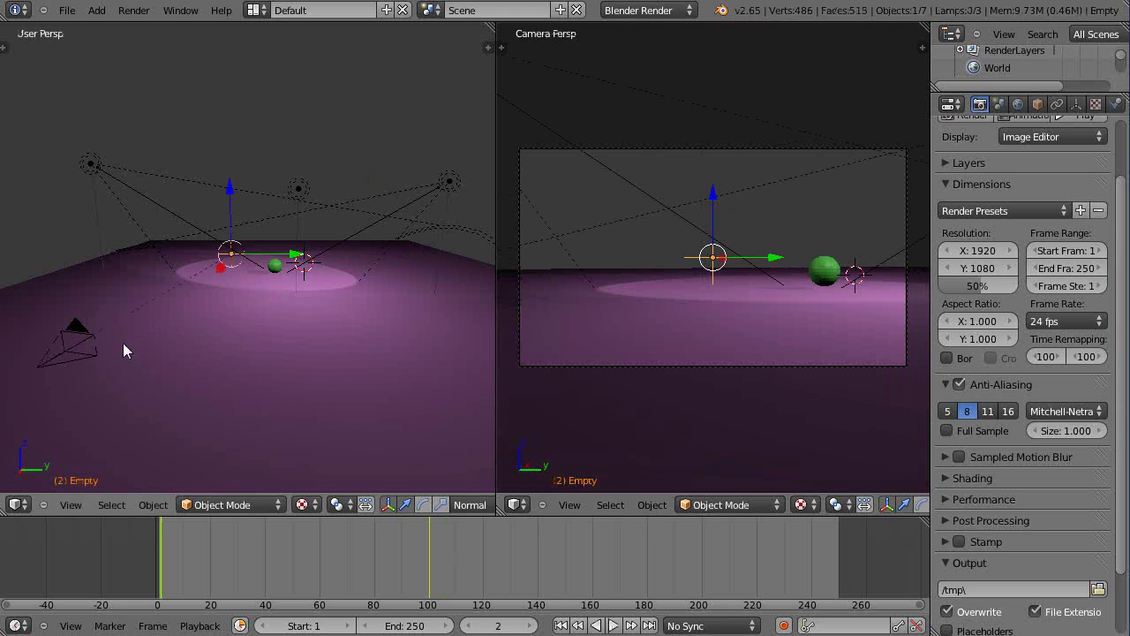
Select the camera and nudge the divider between the two views.
right_click(78, 333)
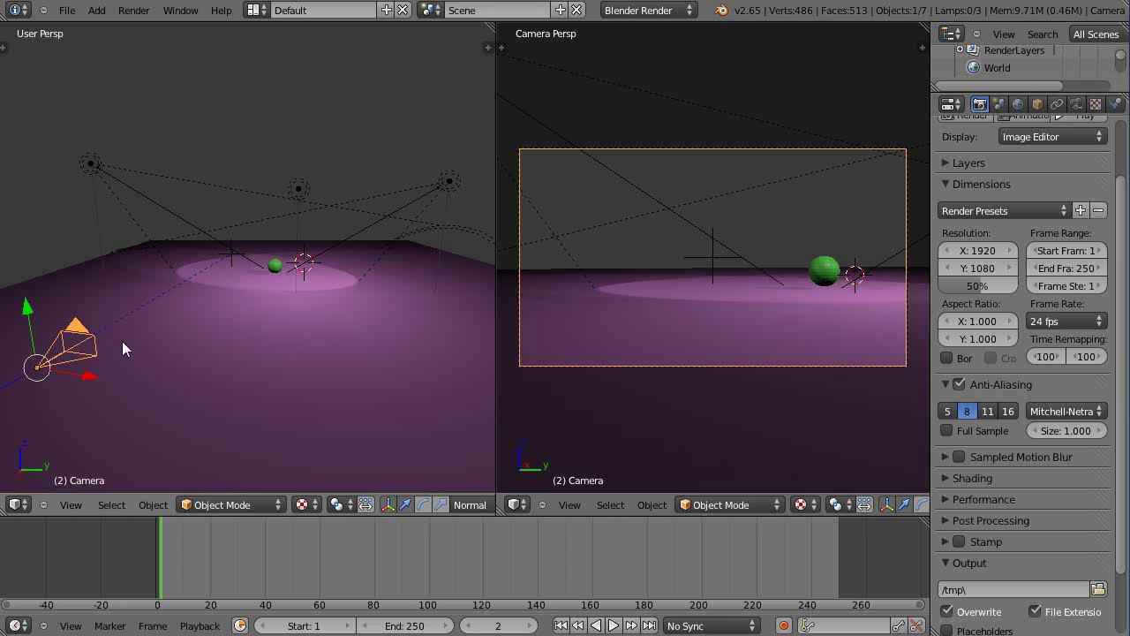
mouse_move(497, 413)
mouse_down()
mouse_move(512, 413)
mouse_move(501, 415)
mouse_up()
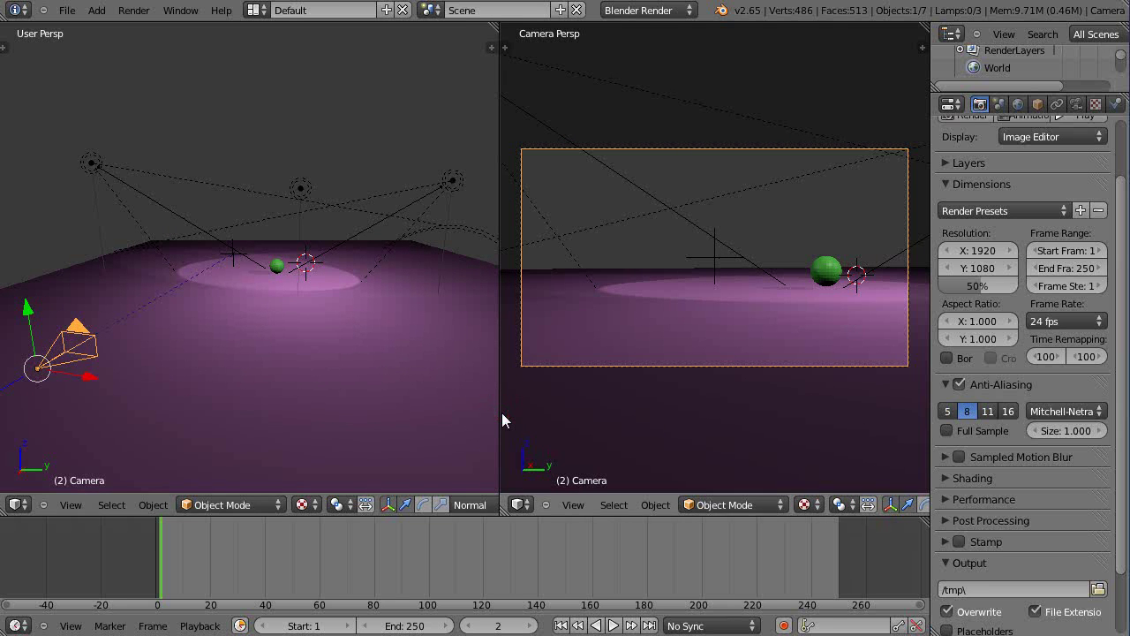